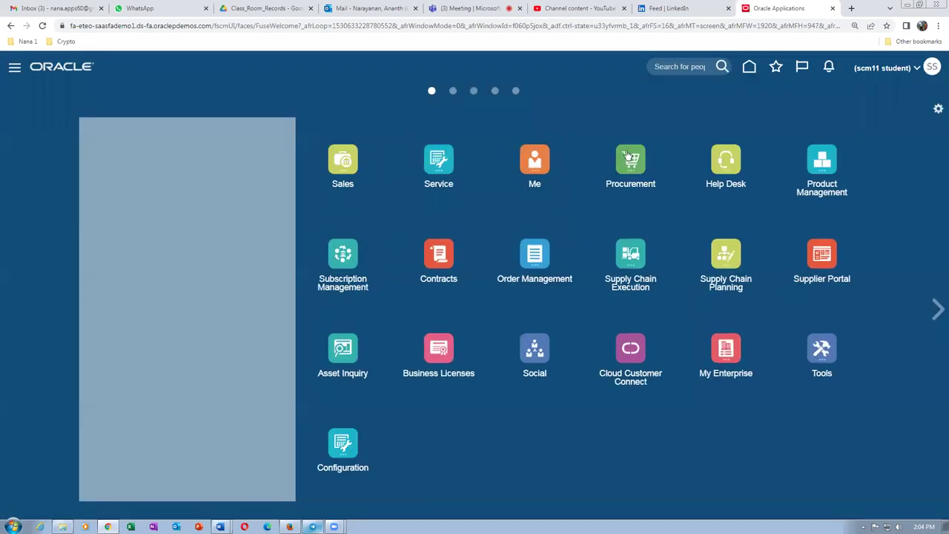
Go to Procurement's Purchase Requisitions and choose Enter Requisition Line under More Tasks
{"action": "left_click", "coordinate": [636, 163]}
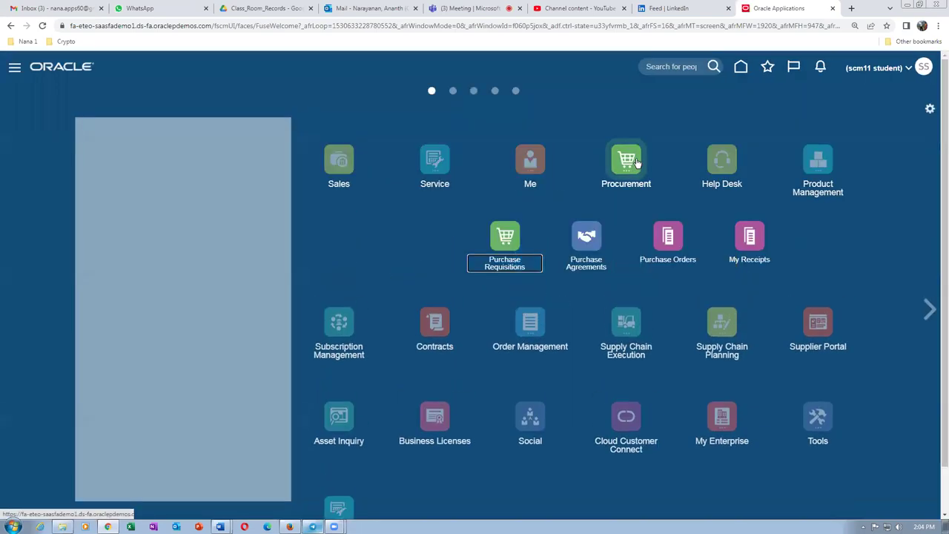
{"action": "left_click", "coordinate": [506, 245]}
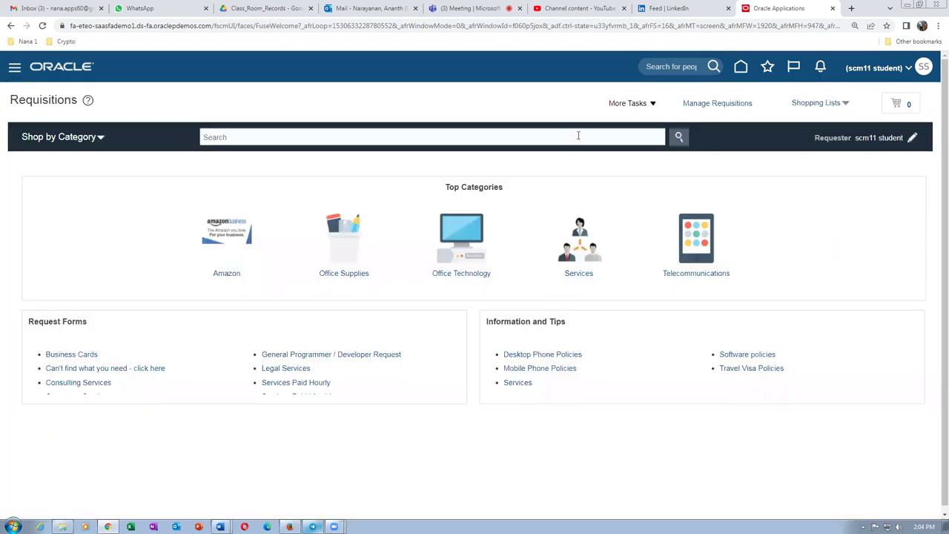
{"action": "left_click", "coordinate": [615, 104]}
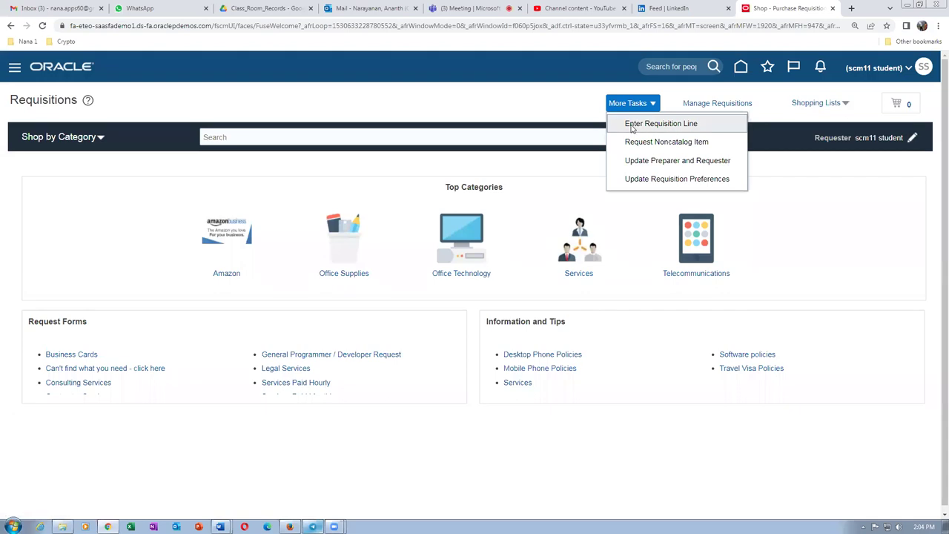
{"action": "left_click", "coordinate": [631, 126]}
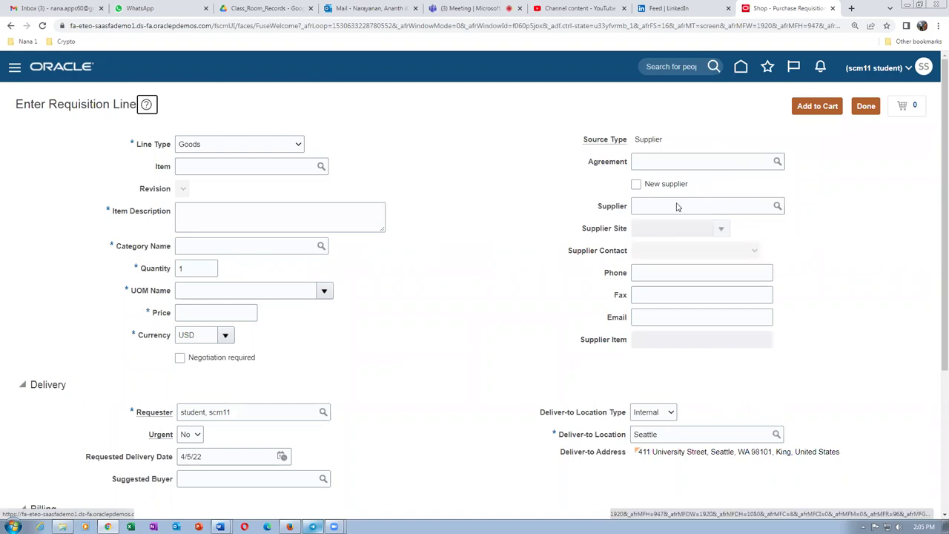
Scroll through the blank requisition line form, then leave it with Done to return home
{"action": "scroll", "coordinate": [203, 401], "scroll_direction": "down", "scroll_amount": 2}
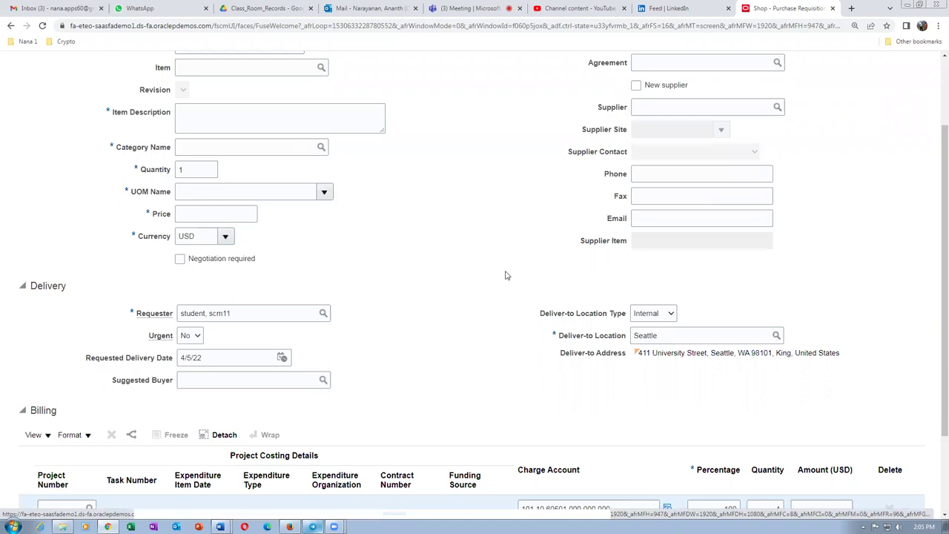
{"action": "scroll", "coordinate": [507, 276], "scroll_direction": "up", "scroll_amount": 2}
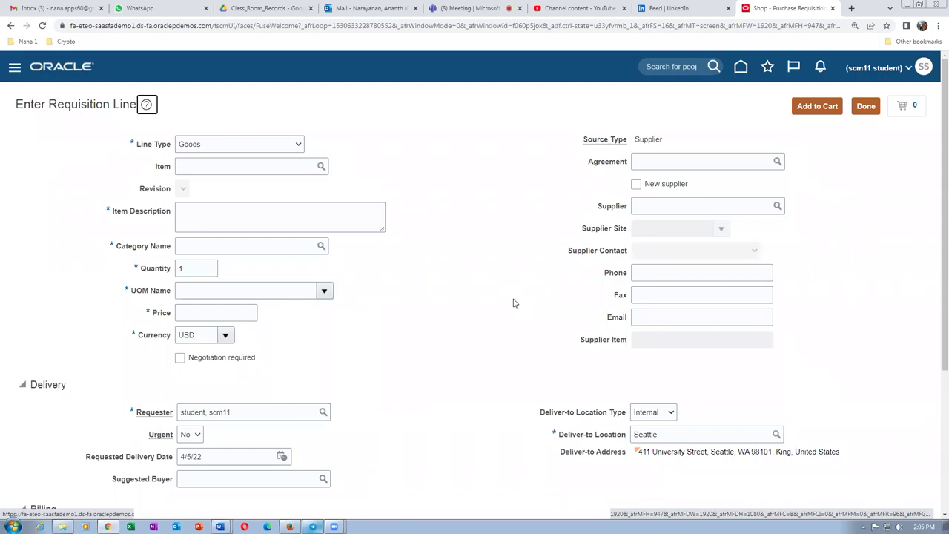
{"action": "left_click", "coordinate": [866, 106]}
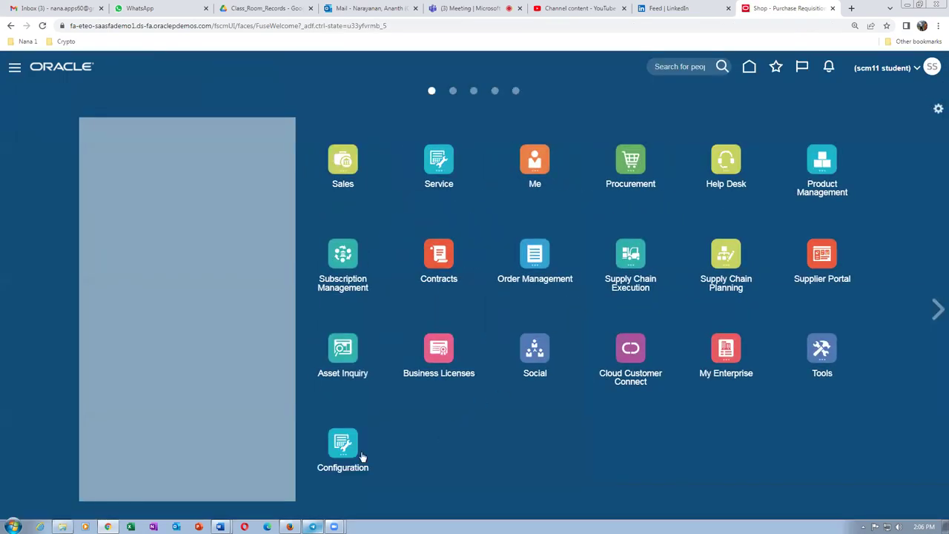
Create sandbox 'test 2' with Page Composer enabled from Configuration > Sandboxes and enter it
{"action": "left_click", "coordinate": [336, 442]}
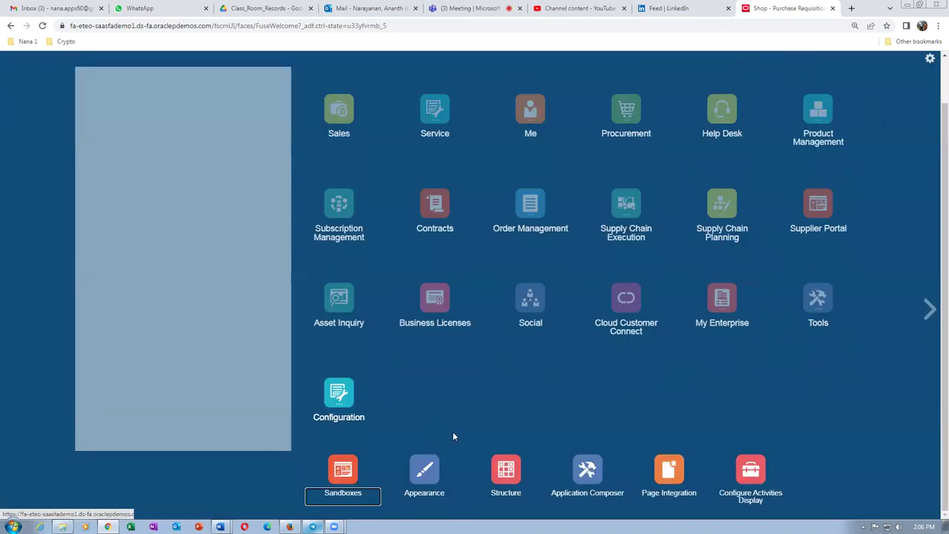
{"action": "left_click", "coordinate": [342, 468]}
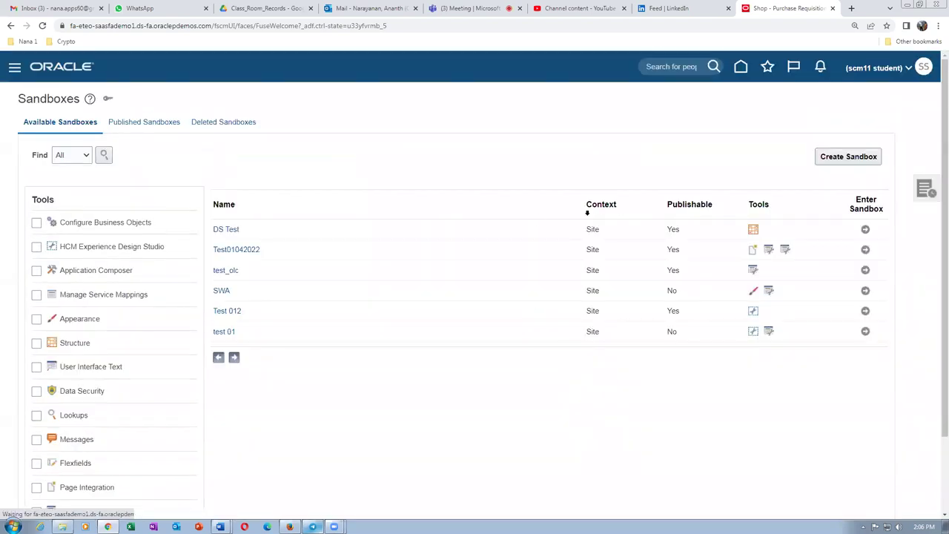
{"action": "left_click", "coordinate": [838, 163]}
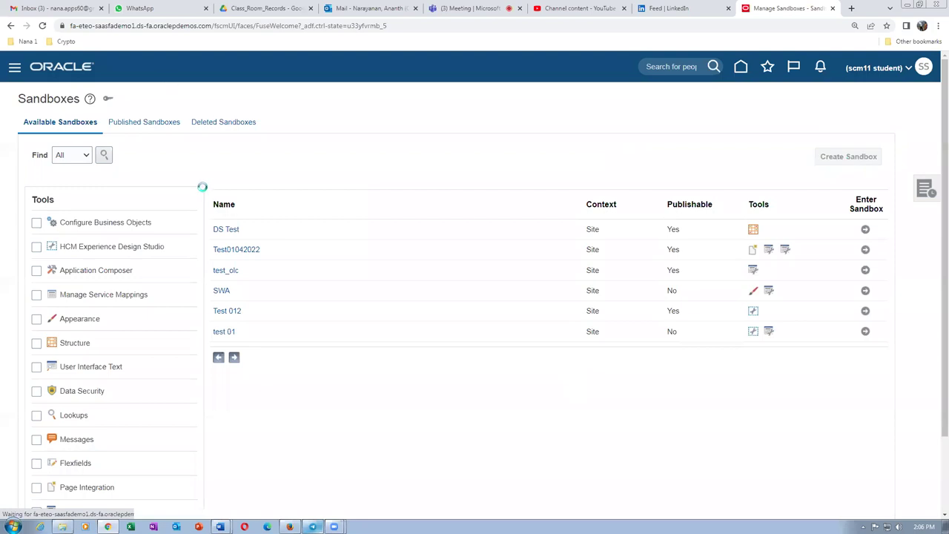
{"action": "left_click", "coordinate": [188, 135]}
{"action": "type", "text": "test 2"}
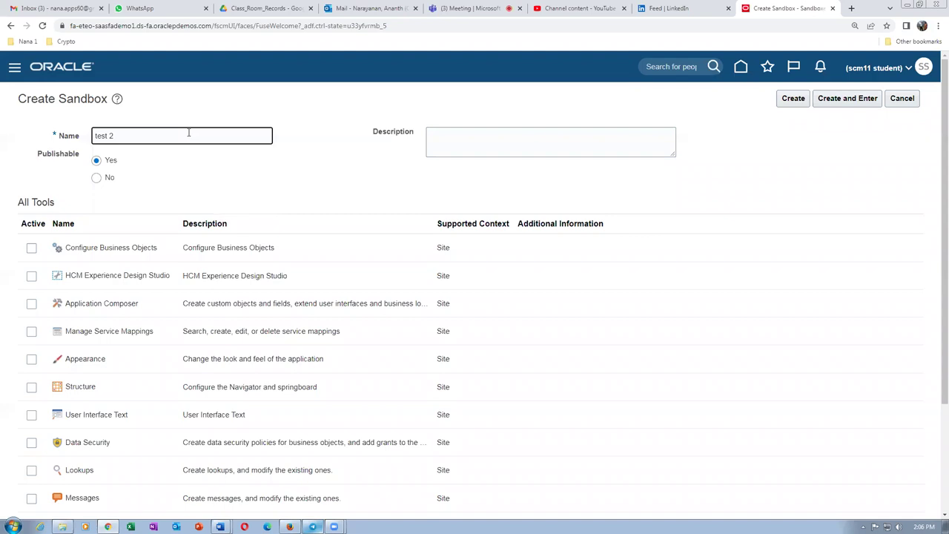
{"action": "scroll", "coordinate": [85, 331], "scroll_direction": "down", "scroll_amount": 1}
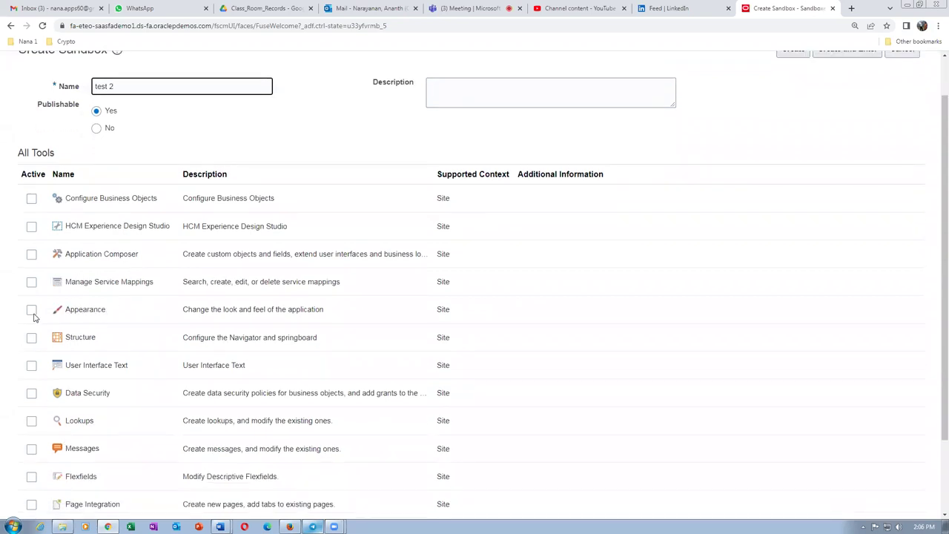
{"action": "scroll", "coordinate": [106, 327], "scroll_direction": "down", "scroll_amount": 2}
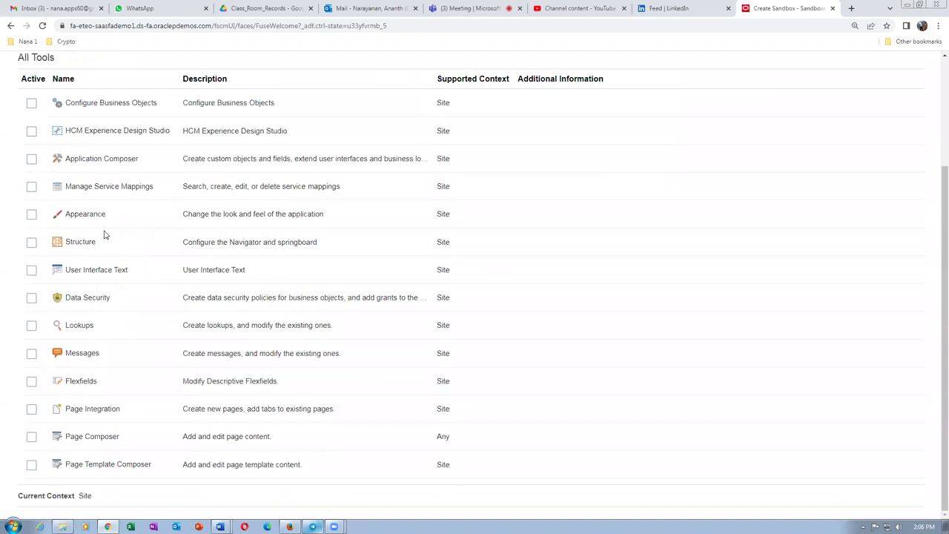
{"action": "left_click", "coordinate": [31, 437]}
{"action": "scroll", "coordinate": [730, 389], "scroll_direction": "up", "scroll_amount": 3}
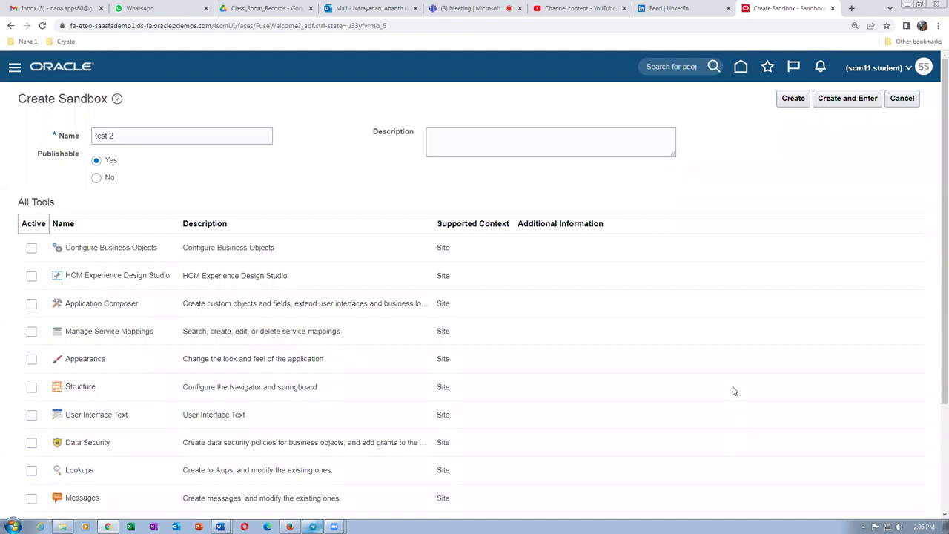
{"action": "left_click", "coordinate": [864, 102]}
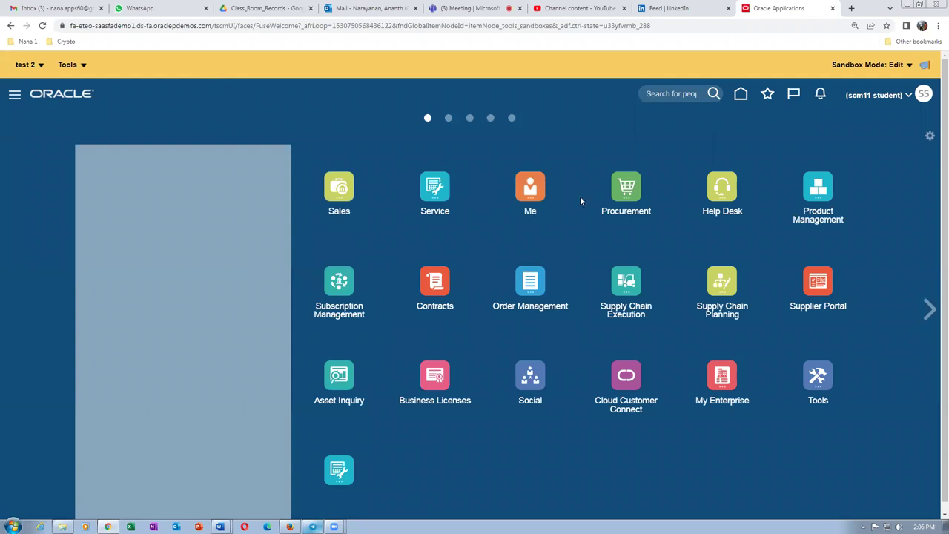
In the test 2 sandbox, go to Purchase Requisitions and pick Enter Requisition Line from More Tasks
{"action": "left_click", "coordinate": [628, 190]}
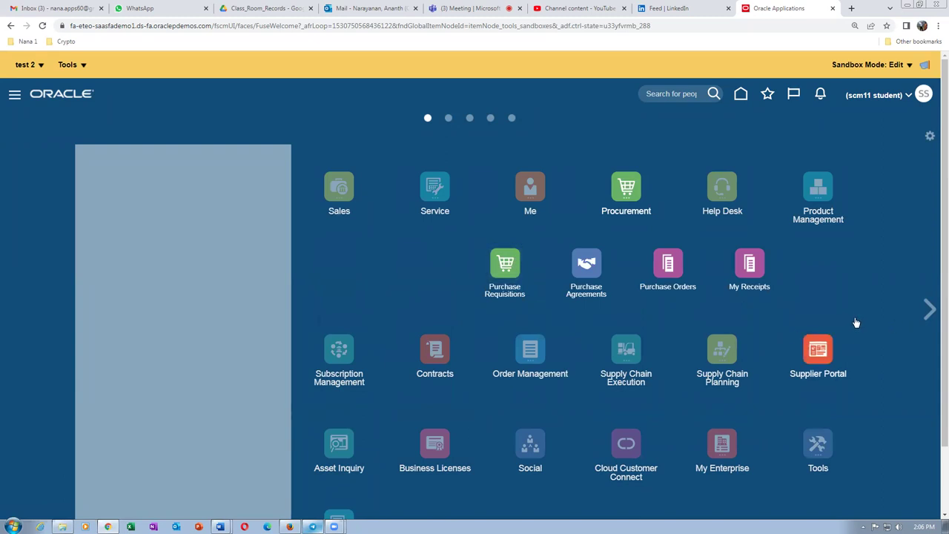
{"action": "left_click", "coordinate": [856, 324]}
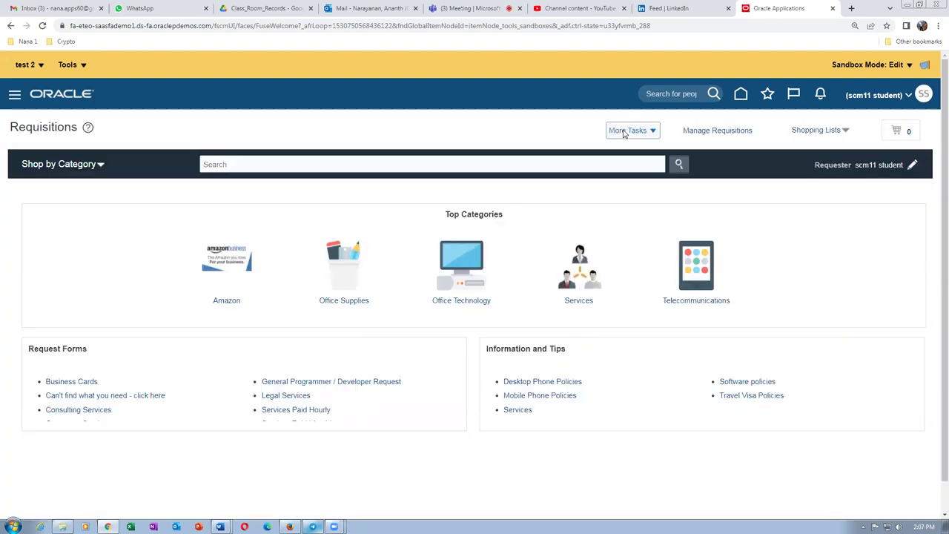
{"action": "left_click", "coordinate": [626, 131]}
{"action": "left_click", "coordinate": [634, 150]}
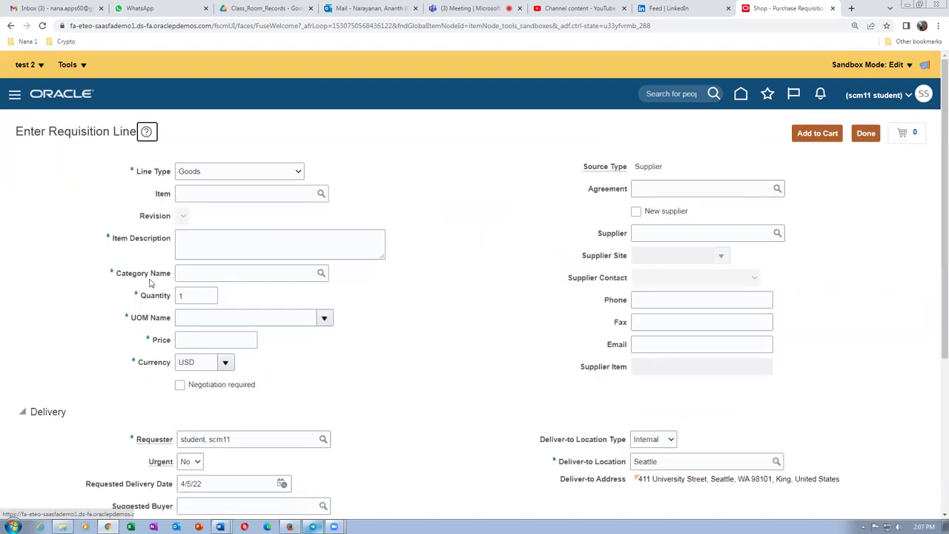
Enter item AS65000, auto-filling Standard Inkjet Printer, category Printers, UOM Ea, price 20.00
{"action": "left_click", "coordinate": [201, 195]}
{"action": "type", "text": "AS65000"}
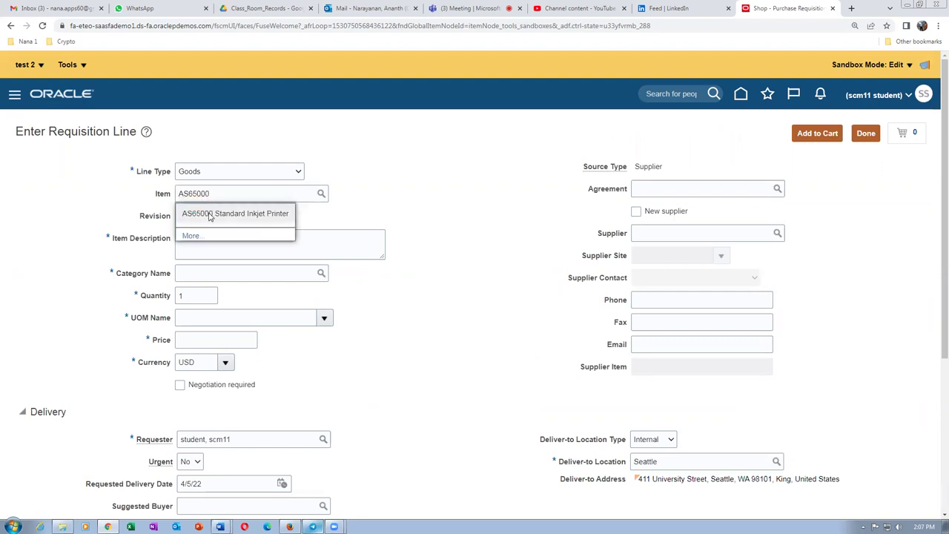
{"action": "key", "text": "Return"}
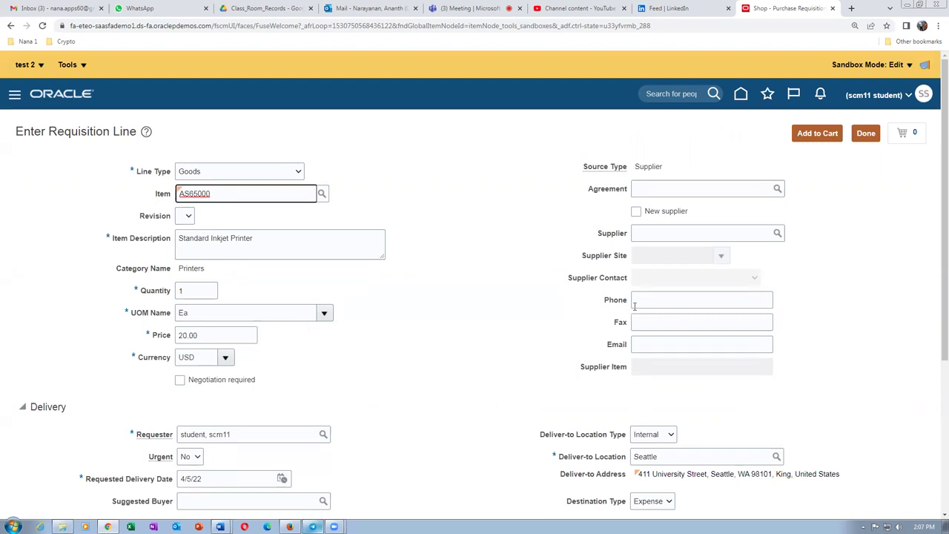
{"action": "left_click", "coordinate": [892, 99]}
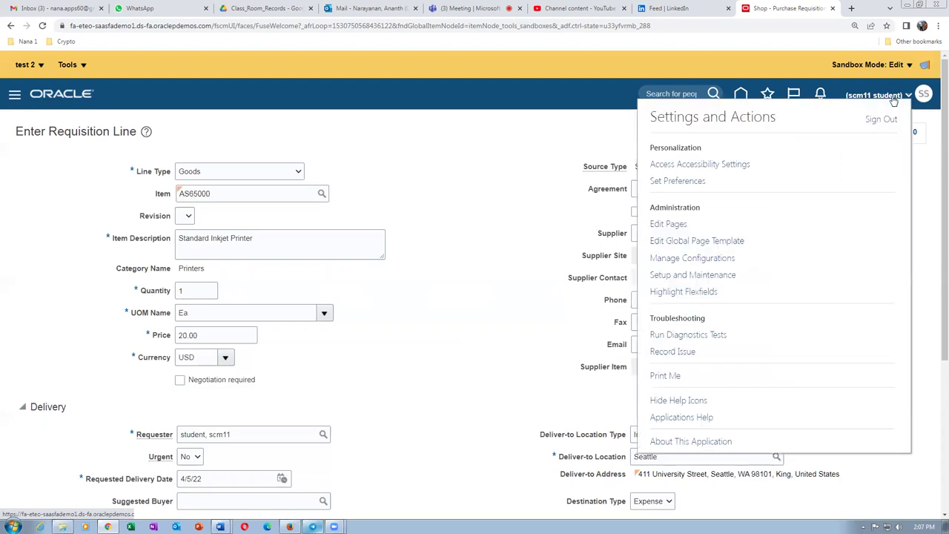
Launch Page Composer on the Enter Requisition Line page and switch the editor to Source view
{"action": "left_click", "coordinate": [669, 226]}
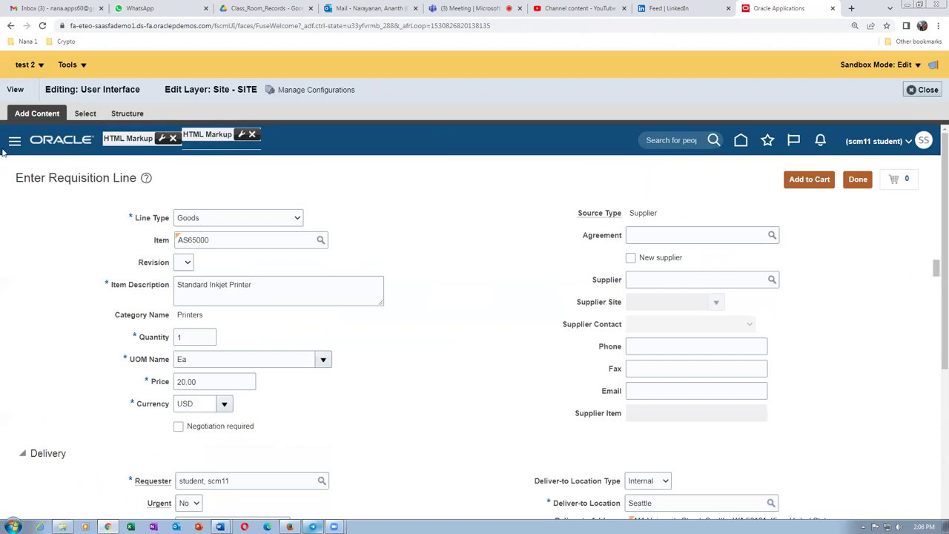
{"action": "left_click", "coordinate": [16, 89]}
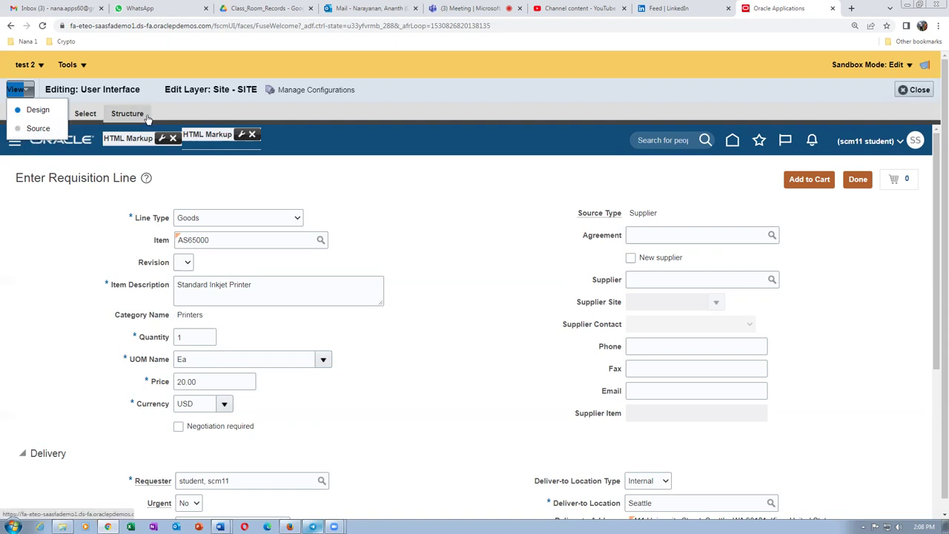
{"action": "left_click", "coordinate": [38, 128]}
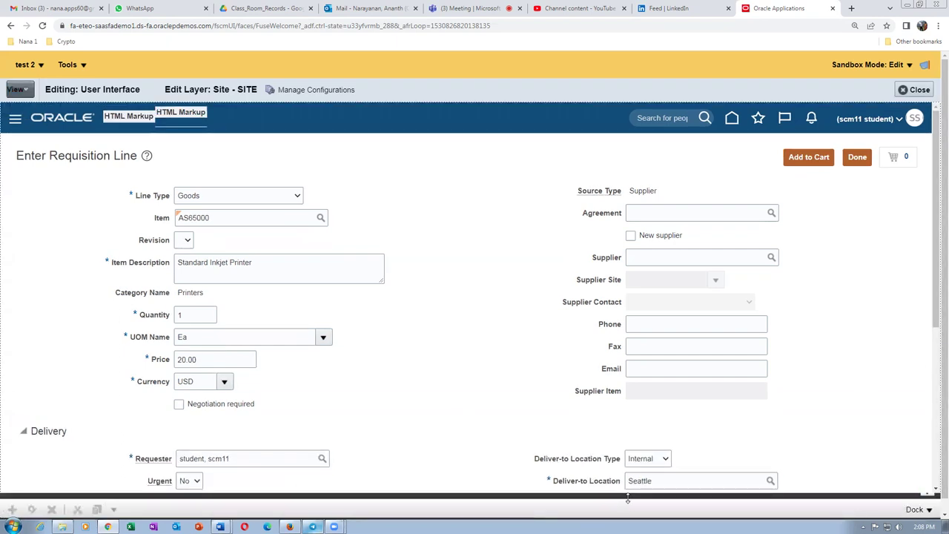
Enlarge the component tree, confirm editing the Agreement field's task flow, and select selectOneChoice: Agreement Type
{"action": "left_click_drag", "start_coordinate": [629, 494], "coordinate": [650, 276]}
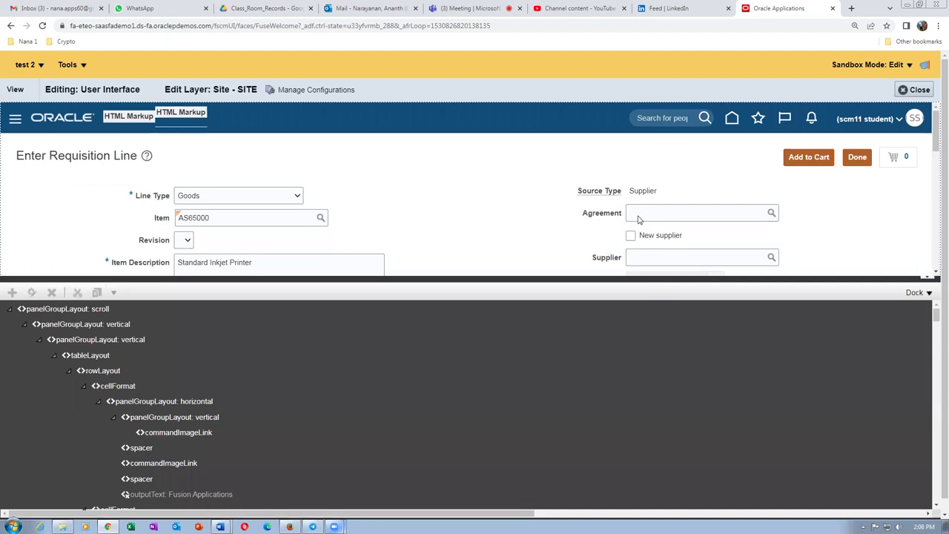
{"action": "left_click", "coordinate": [637, 215]}
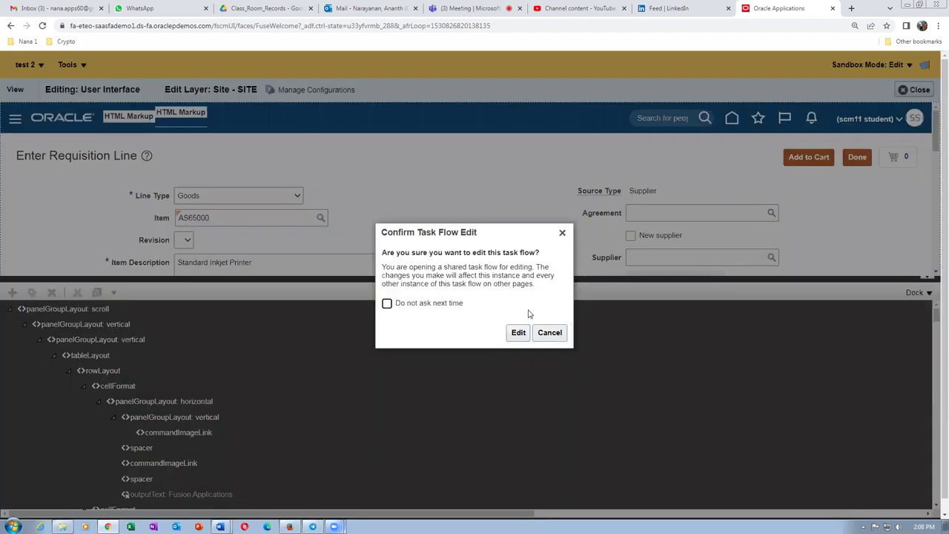
{"action": "left_click", "coordinate": [517, 333]}
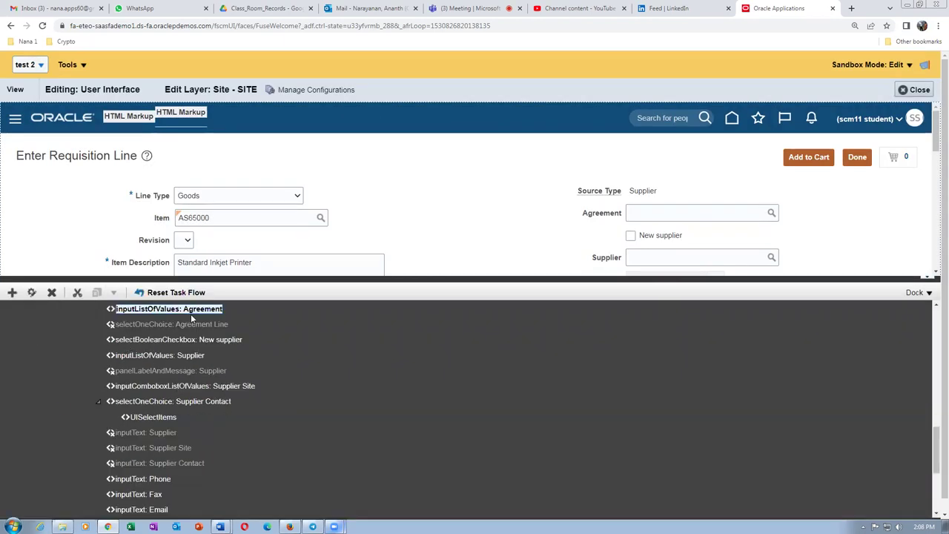
{"action": "left_click", "coordinate": [935, 305]}
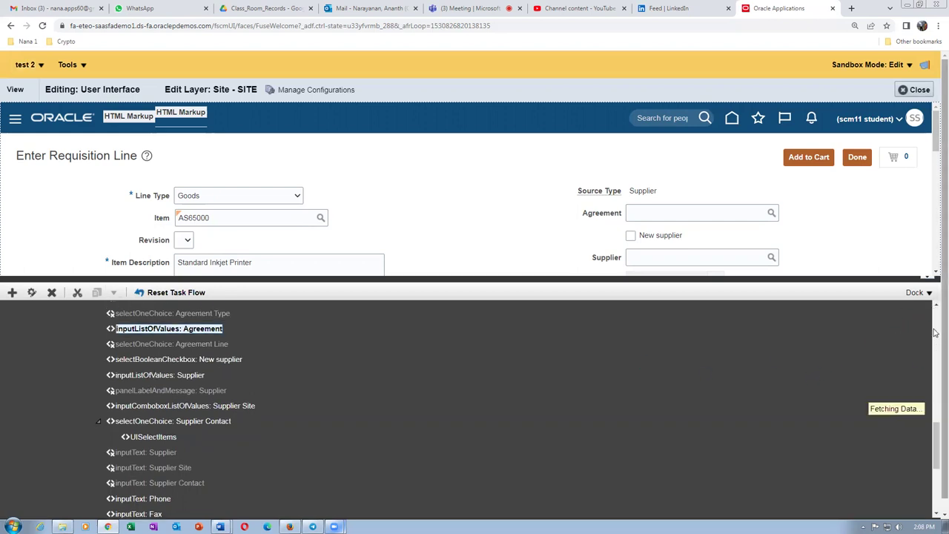
{"action": "scroll", "coordinate": [935, 437], "scroll_direction": "up", "scroll_amount": 1}
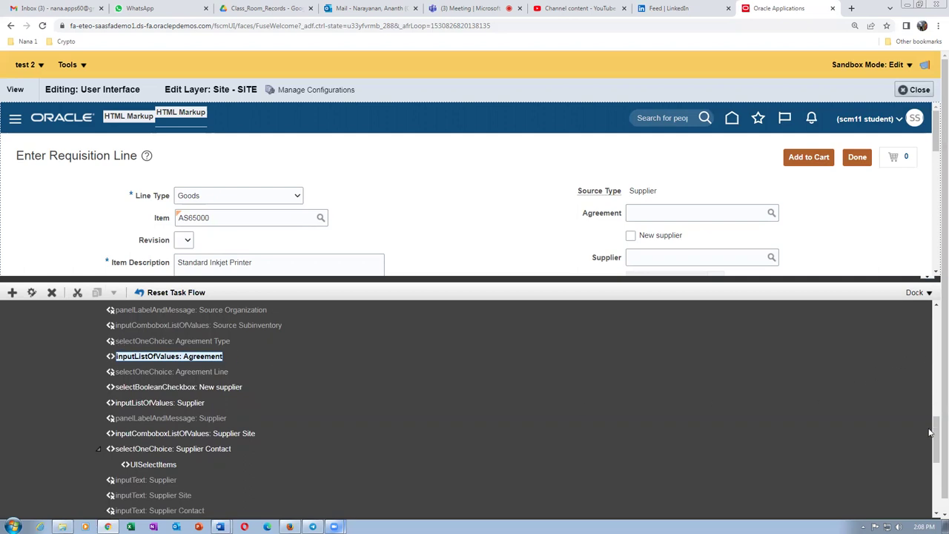
{"action": "scroll", "coordinate": [933, 430], "scroll_direction": "up", "scroll_amount": 1}
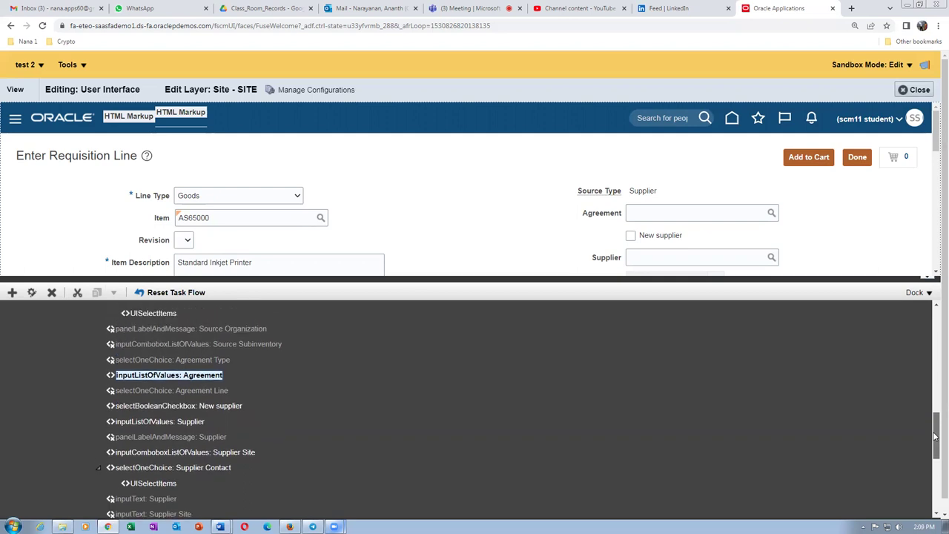
{"action": "left_click", "coordinate": [153, 360]}
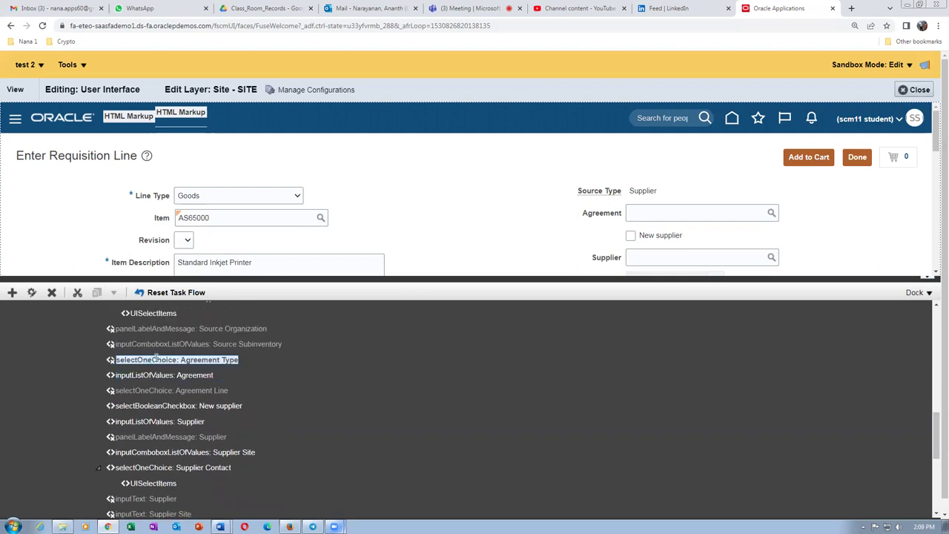
Open Agreement Type's component properties and expand the options for its Visible setting
{"action": "left_click", "coordinate": [31, 294]}
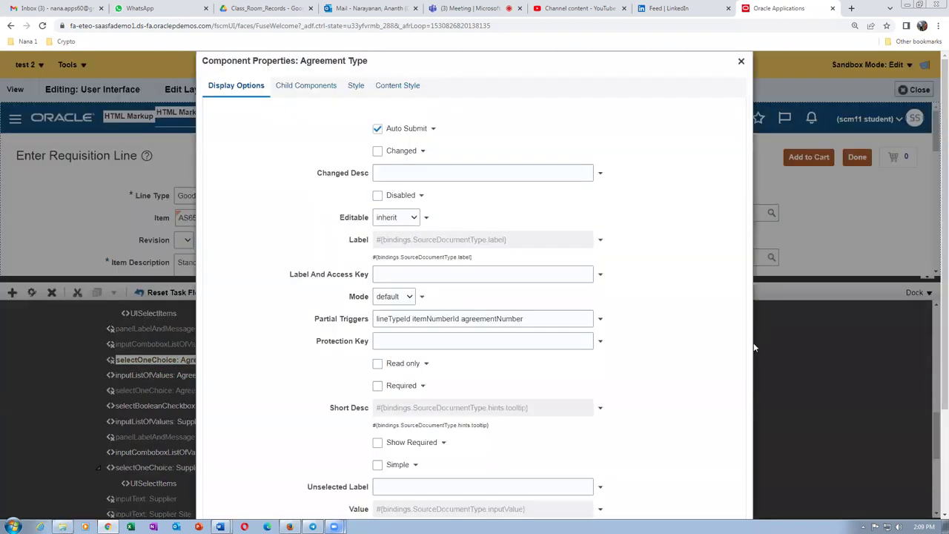
{"action": "scroll", "coordinate": [935, 353], "scroll_direction": "down", "scroll_amount": 3}
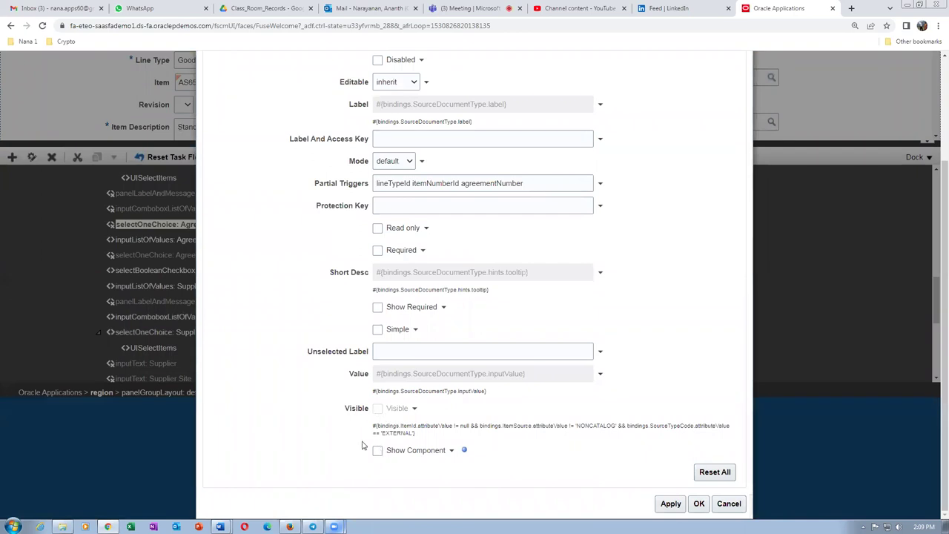
{"action": "left_click", "coordinate": [414, 410]}
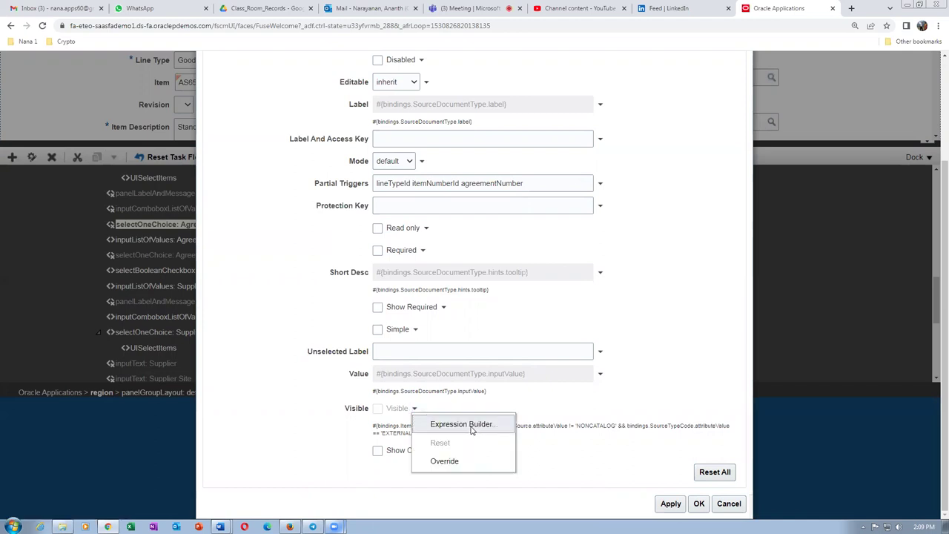
Replace Agreement Type's Visible expression with true in the Expression Builder
{"action": "left_click", "coordinate": [461, 424]}
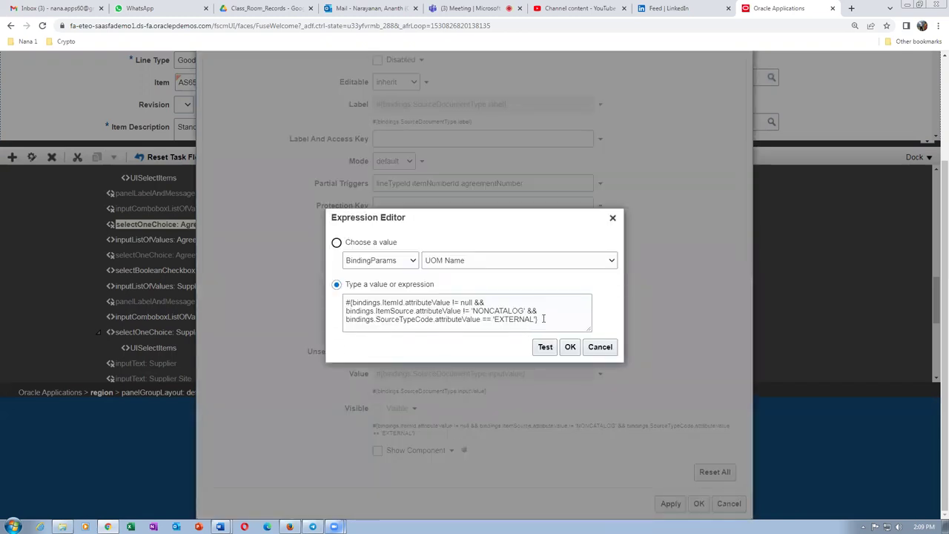
{"action": "left_click_drag", "start_coordinate": [543, 318], "coordinate": [341, 308]}
{"action": "key", "text": "Delete"}
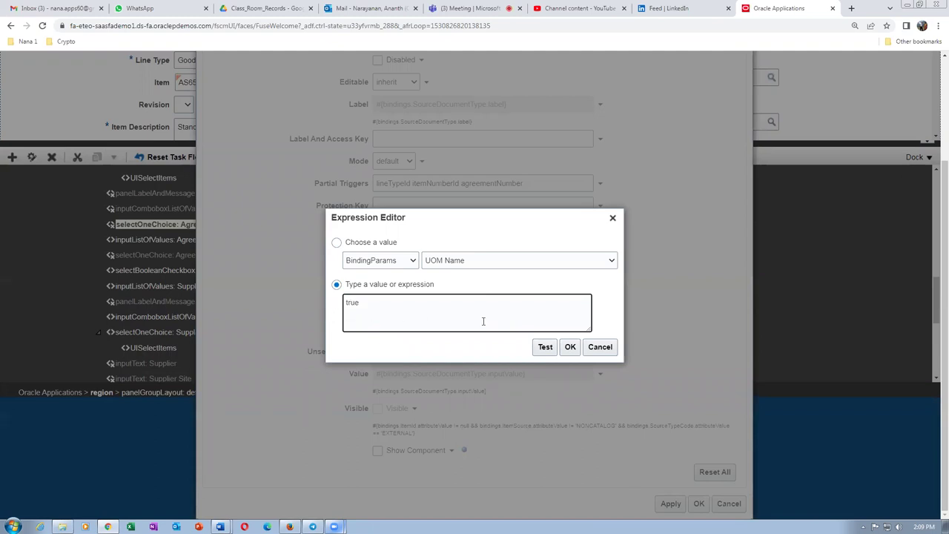
{"action": "left_click", "coordinate": [572, 349]}
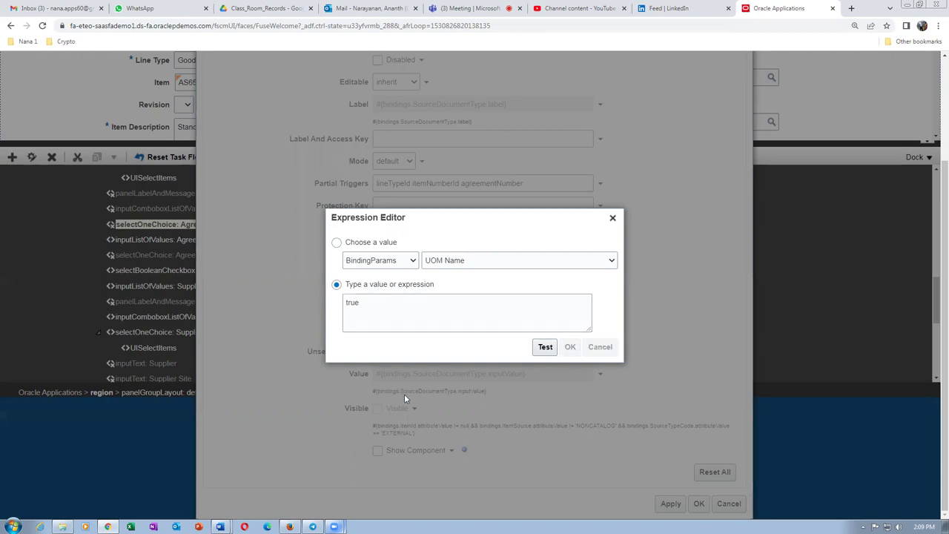
Check Show Component, then apply and save the Agreement Type properties
{"action": "scroll", "coordinate": [411, 402], "scroll_direction": "down", "scroll_amount": 2}
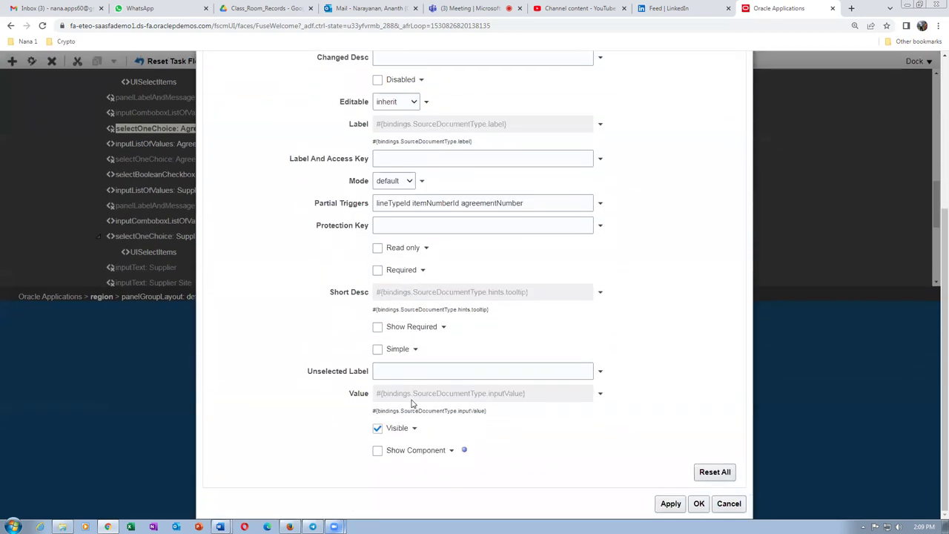
{"action": "left_click", "coordinate": [378, 452]}
{"action": "left_click", "coordinate": [669, 504]}
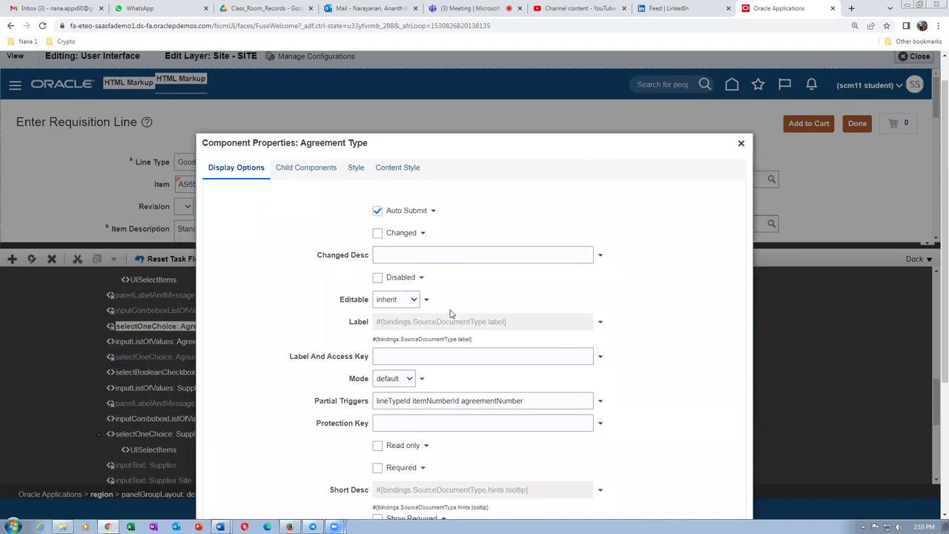
{"action": "scroll", "coordinate": [669, 334], "scroll_direction": "down", "scroll_amount": 2}
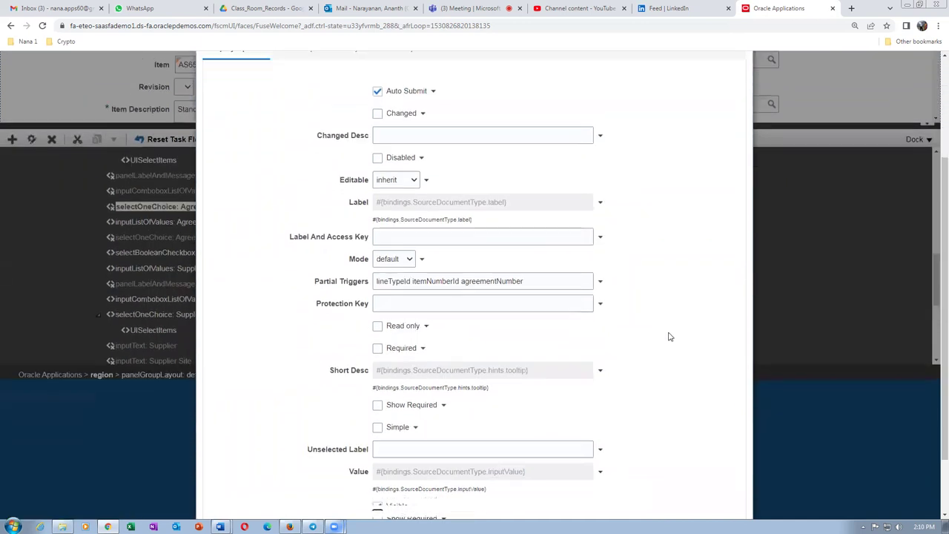
{"action": "scroll", "coordinate": [667, 335], "scroll_direction": "down", "scroll_amount": 1}
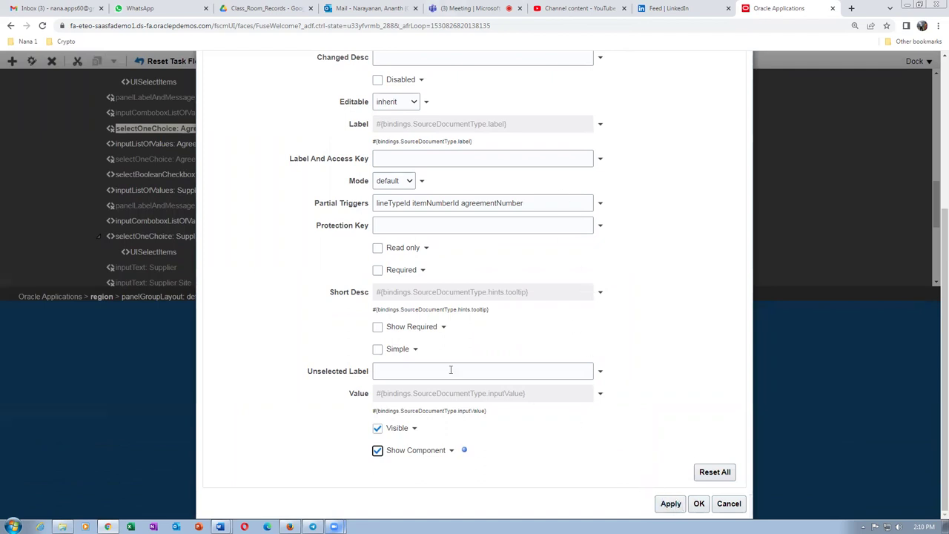
{"action": "left_click", "coordinate": [670, 504]}
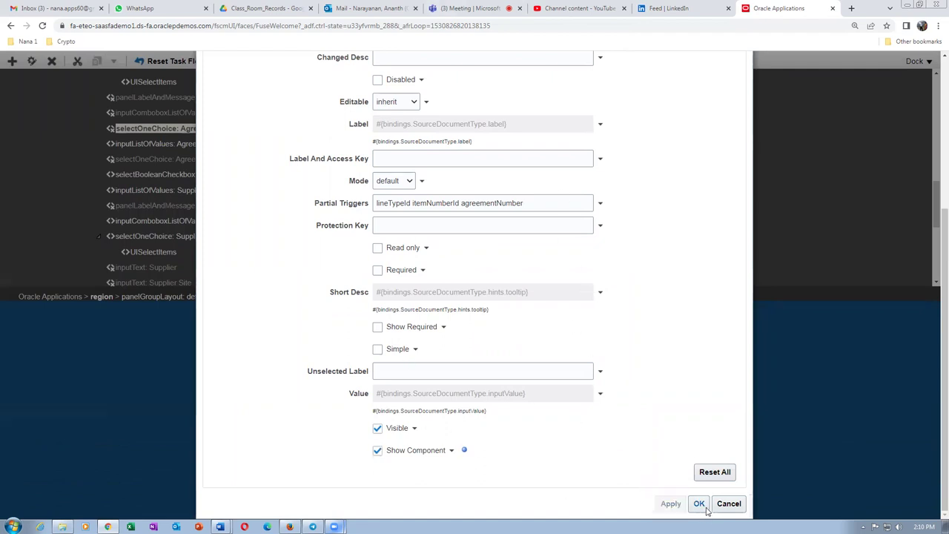
{"action": "left_click", "coordinate": [699, 503]}
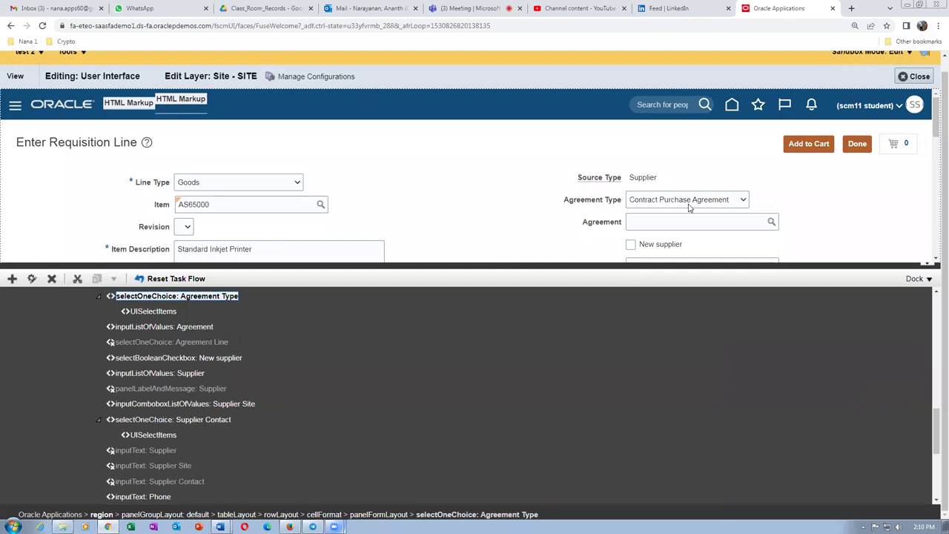
Shrink the Dock panel to review Agreement Type showing Contract Purchase Agreement on the form
{"action": "left_click_drag", "start_coordinate": [450, 267], "coordinate": [449, 418]}
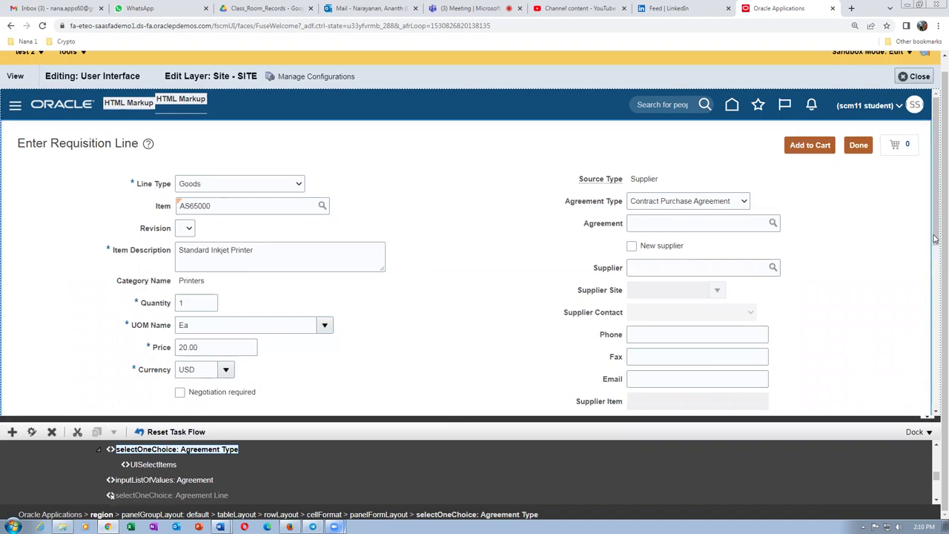
{"action": "left_click_drag", "start_coordinate": [935, 221], "coordinate": [935, 263]}
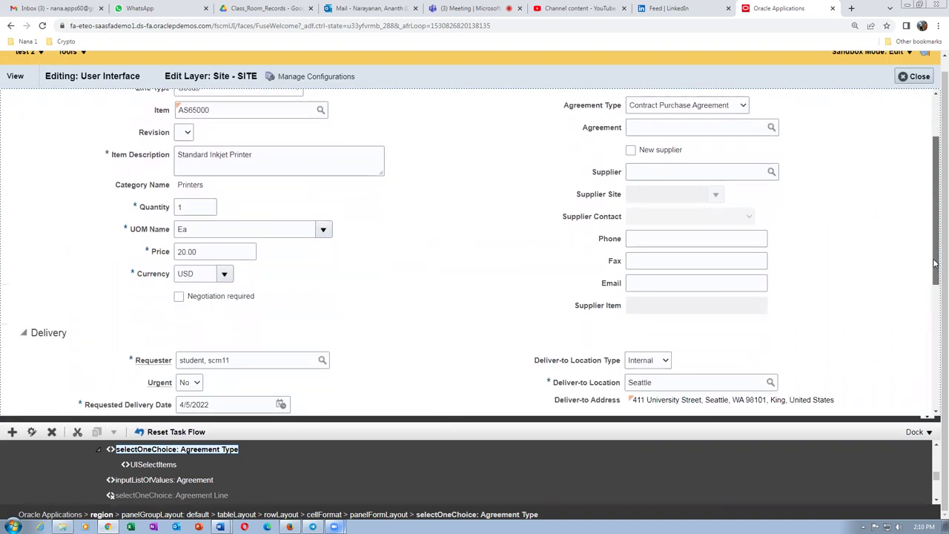
{"action": "left_click", "coordinate": [203, 275]}
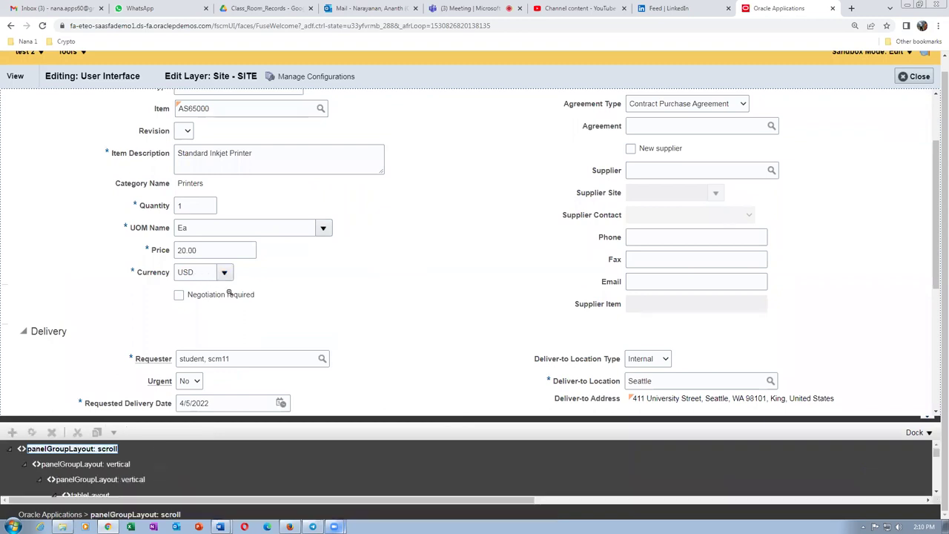
Confirm editing the shared task flow, then open Component Properties for the Negotiated checkbox
{"action": "left_click", "coordinate": [229, 296]}
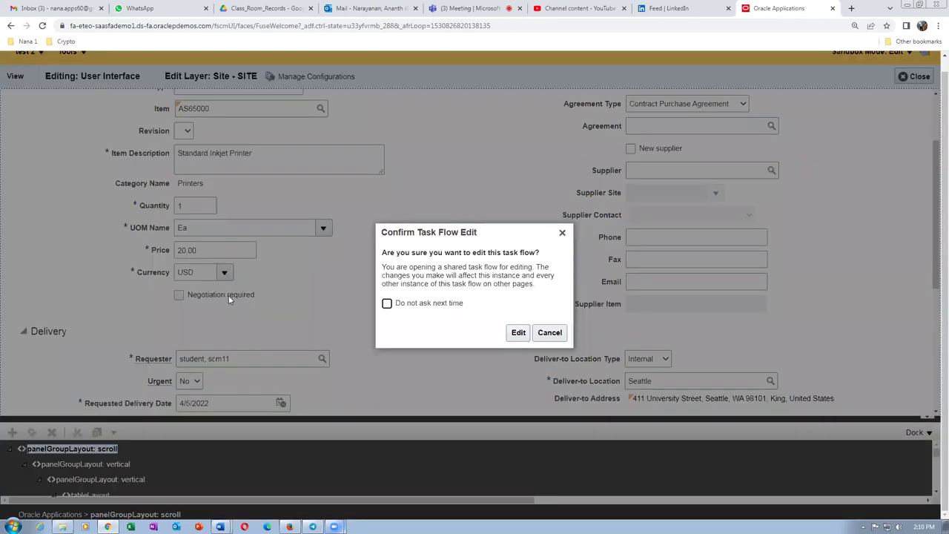
{"action": "left_click", "coordinate": [518, 332]}
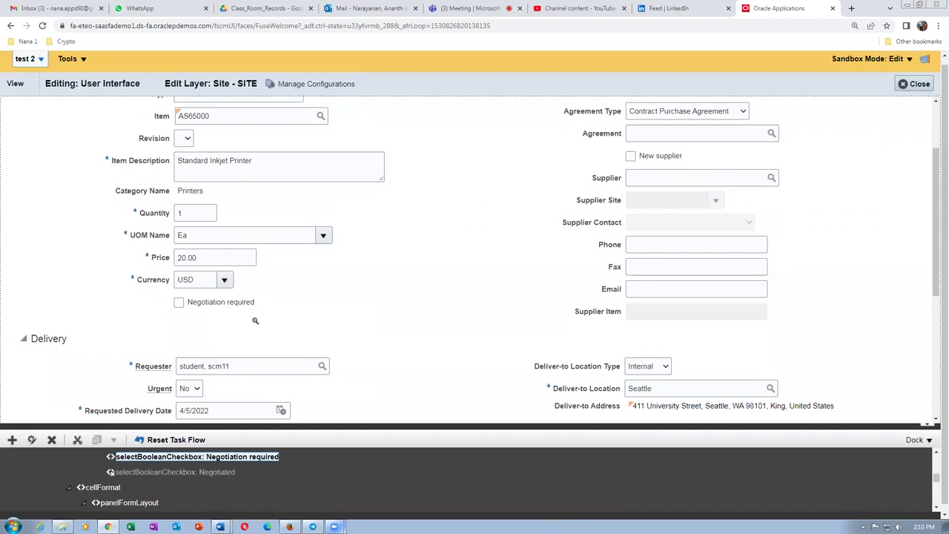
{"action": "left_click", "coordinate": [183, 472]}
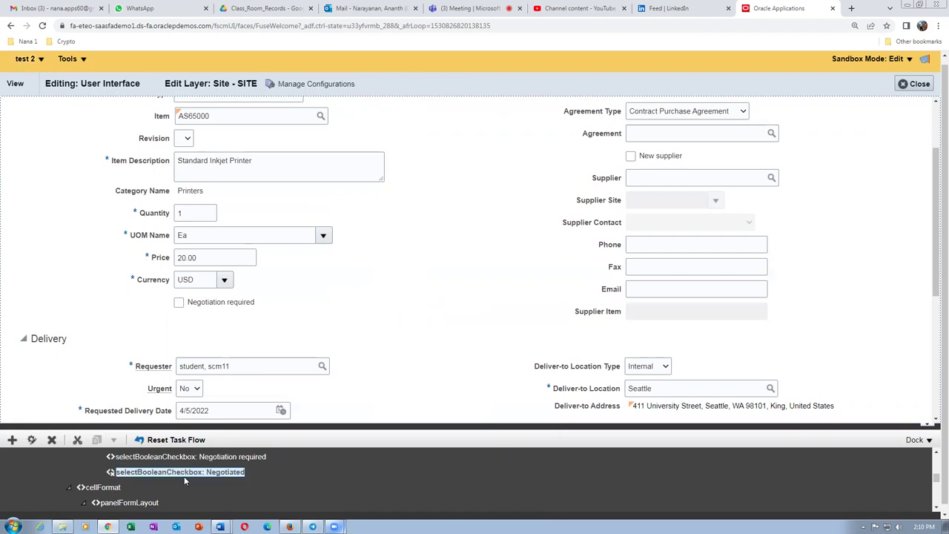
{"action": "left_click", "coordinate": [32, 442]}
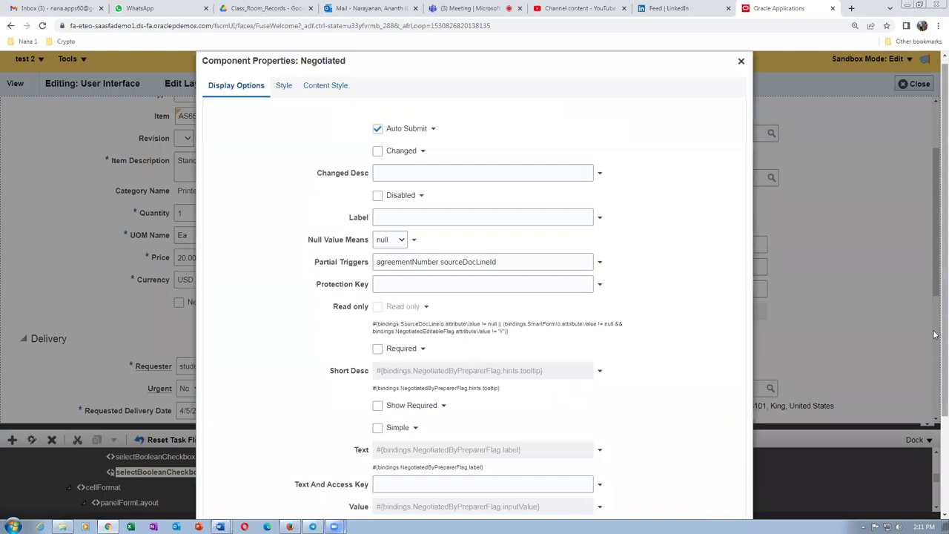
Replace the Negotiated checkbox's Visible expression with true, test it, and apply
{"action": "scroll", "coordinate": [934, 333], "scroll_direction": "down", "scroll_amount": 3}
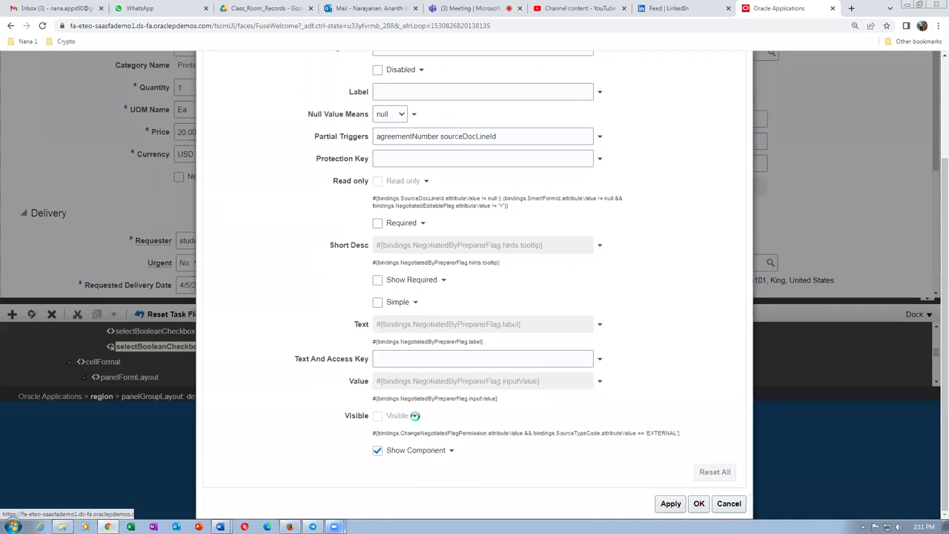
{"action": "left_click", "coordinate": [414, 416]}
{"action": "left_click", "coordinate": [442, 431]}
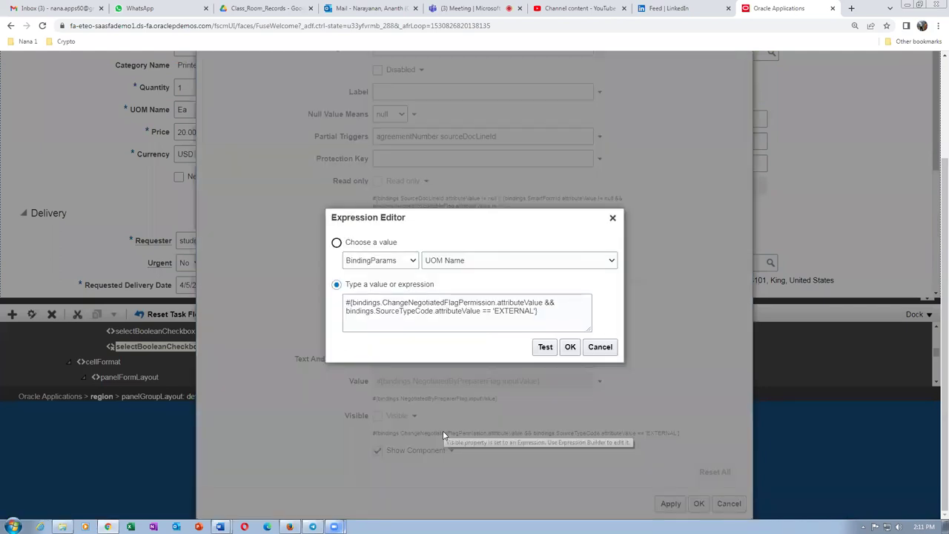
{"action": "left_click_drag", "start_coordinate": [539, 315], "coordinate": [346, 302]}
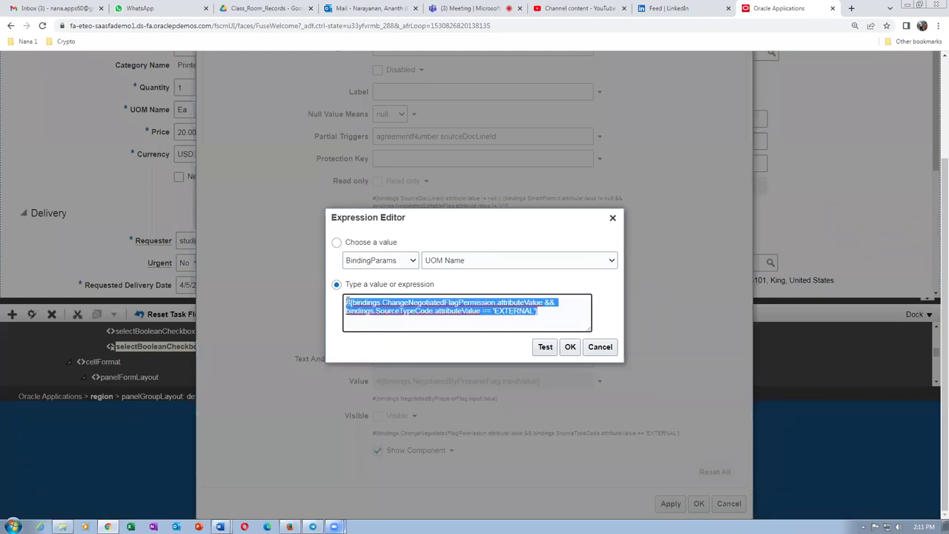
{"action": "key", "text": "Delete"}
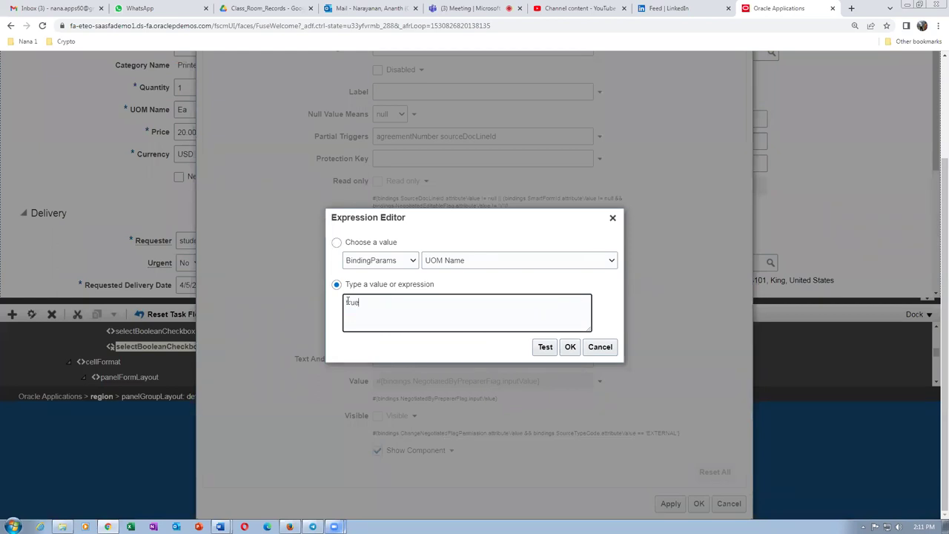
{"action": "left_click", "coordinate": [543, 348]}
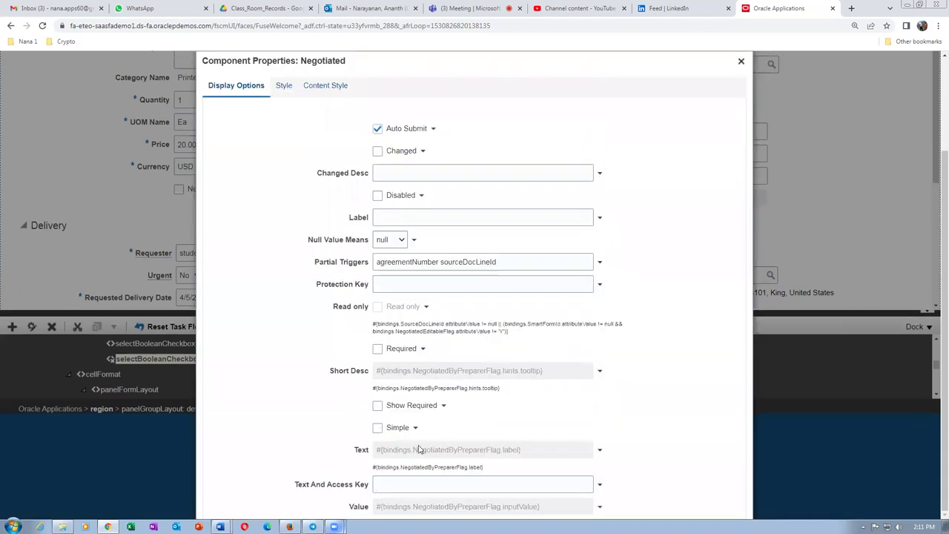
{"action": "scroll", "coordinate": [396, 458], "scroll_direction": "down", "scroll_amount": 3}
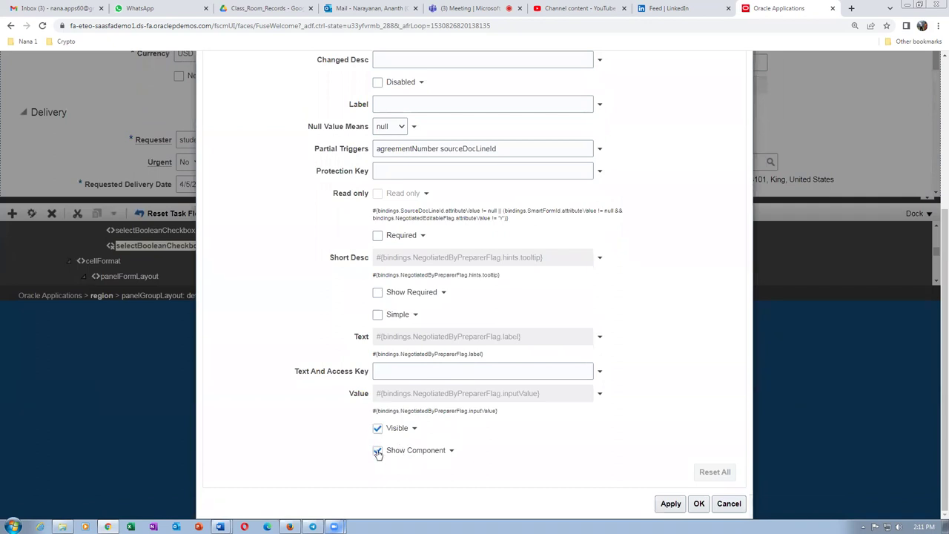
{"action": "left_click", "coordinate": [671, 503]}
{"action": "left_click", "coordinate": [702, 504]}
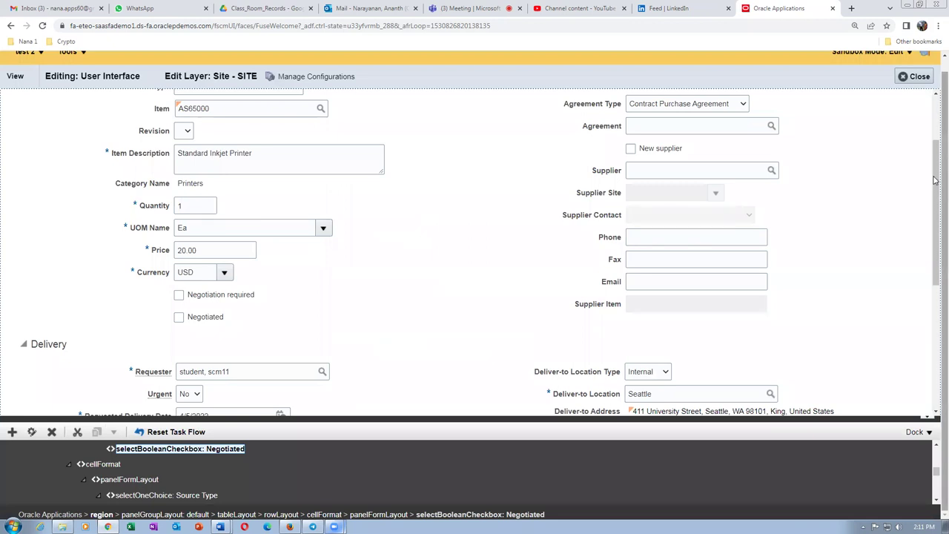
Close Page Composer and publish the test 2 sandbox, confirming both prompts
{"action": "scroll", "coordinate": [936, 124], "scroll_direction": "up", "scroll_amount": 1}
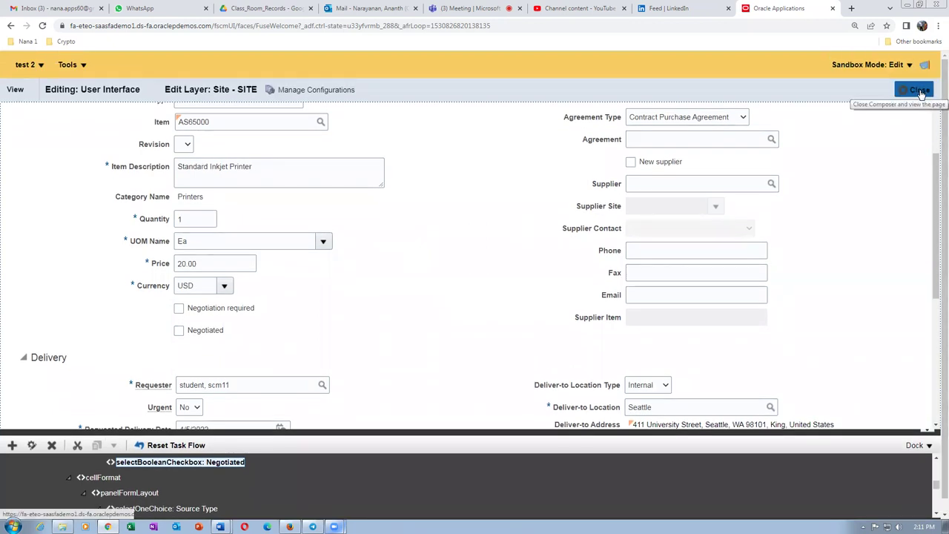
{"action": "left_click", "coordinate": [920, 94]}
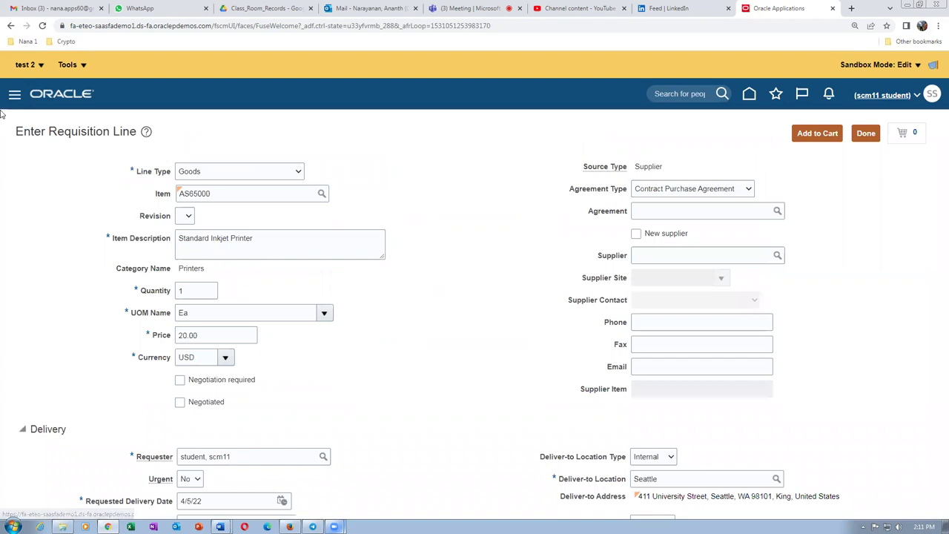
{"action": "left_click", "coordinate": [25, 66]}
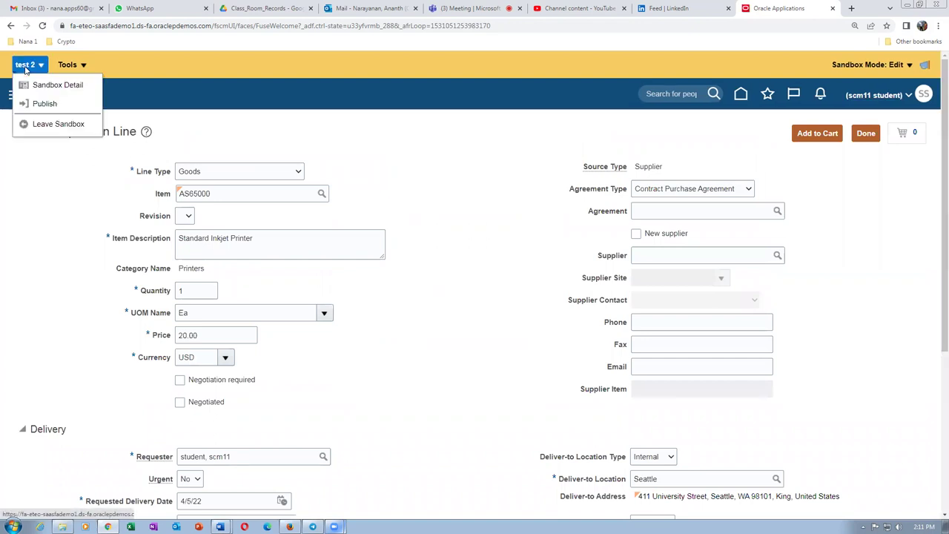
{"action": "left_click", "coordinate": [43, 105]}
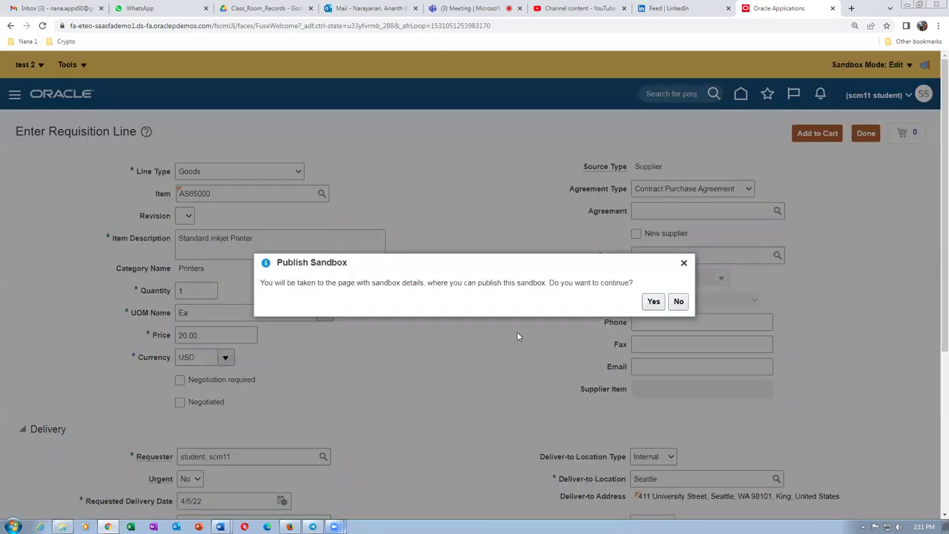
{"action": "left_click", "coordinate": [655, 302]}
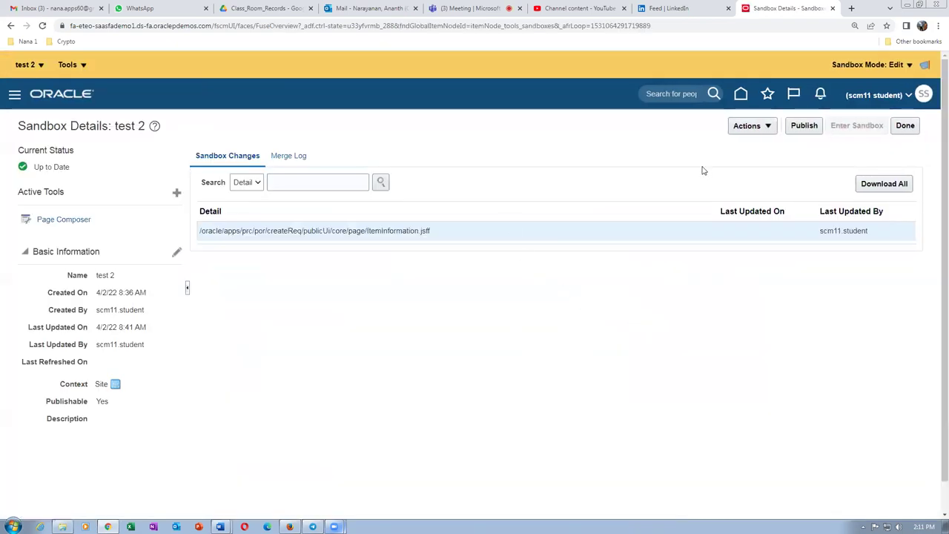
{"action": "left_click", "coordinate": [800, 128]}
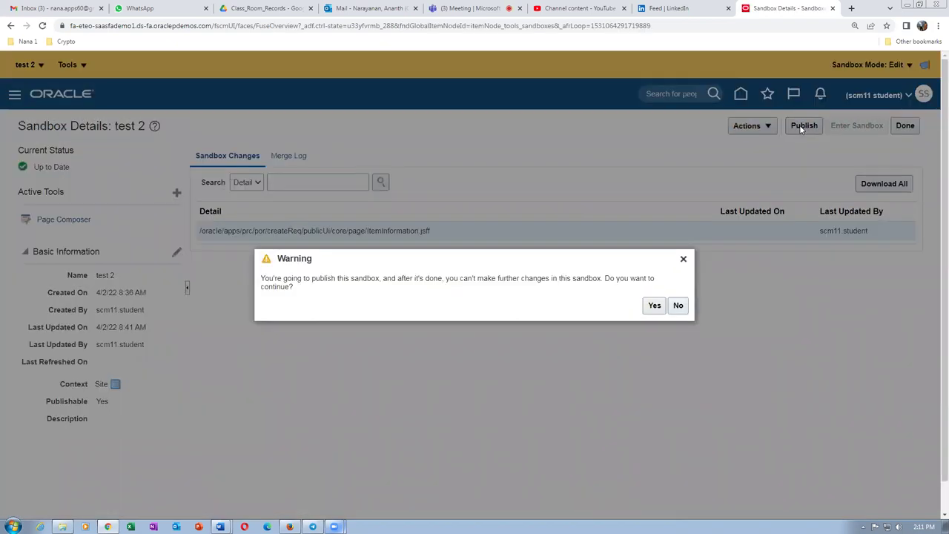
{"action": "left_click", "coordinate": [654, 305]}
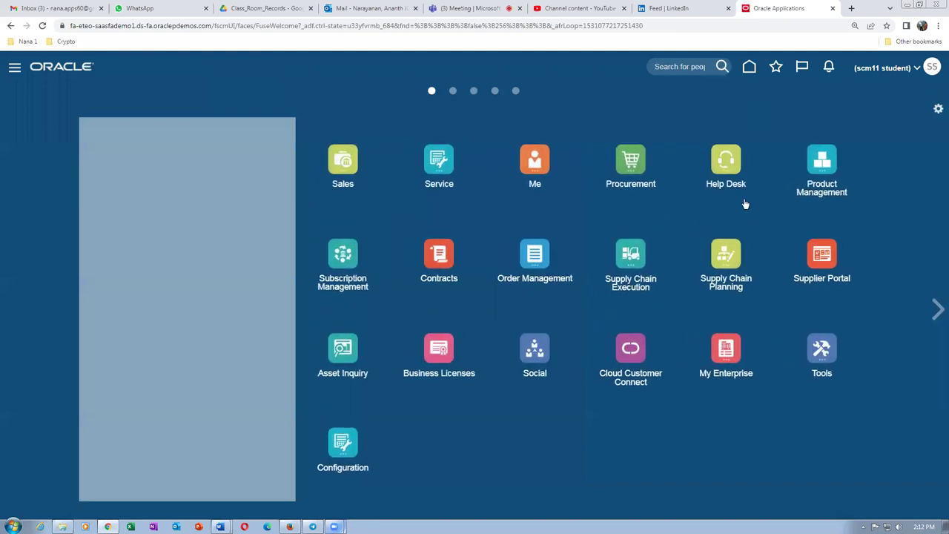
Go to Procurement > Purchase Requisitions and open the Enter Requisition Line page
{"action": "left_click", "coordinate": [639, 162]}
{"action": "left_click", "coordinate": [505, 234]}
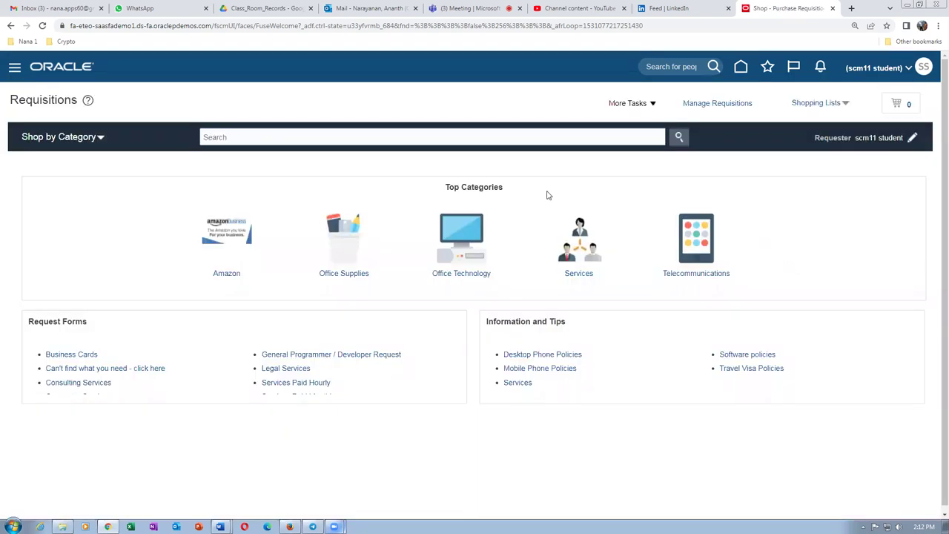
{"action": "left_click", "coordinate": [630, 107]}
{"action": "left_click", "coordinate": [639, 123]}
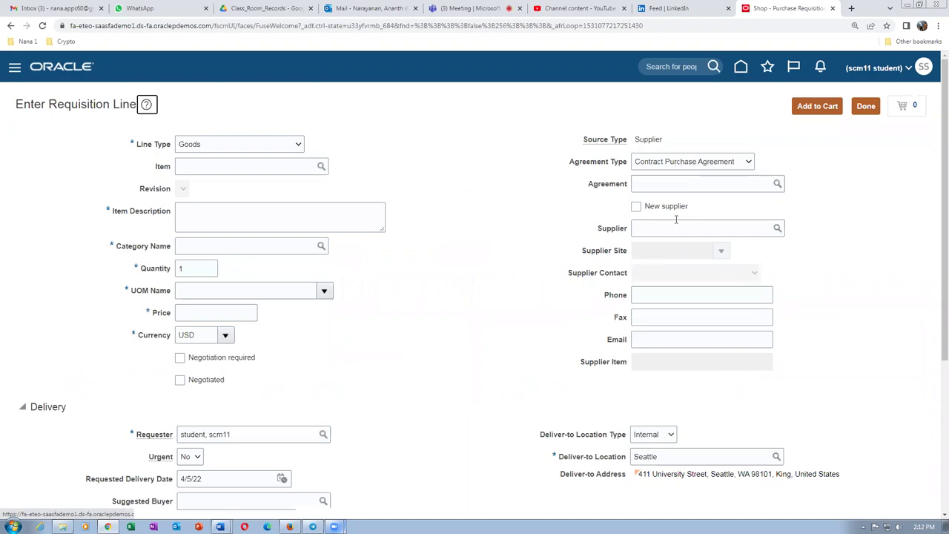
Switch Agreement Type to Blanket Purchase Agreement, then back to Contract Purchase Agreement
{"action": "left_click", "coordinate": [644, 184]}
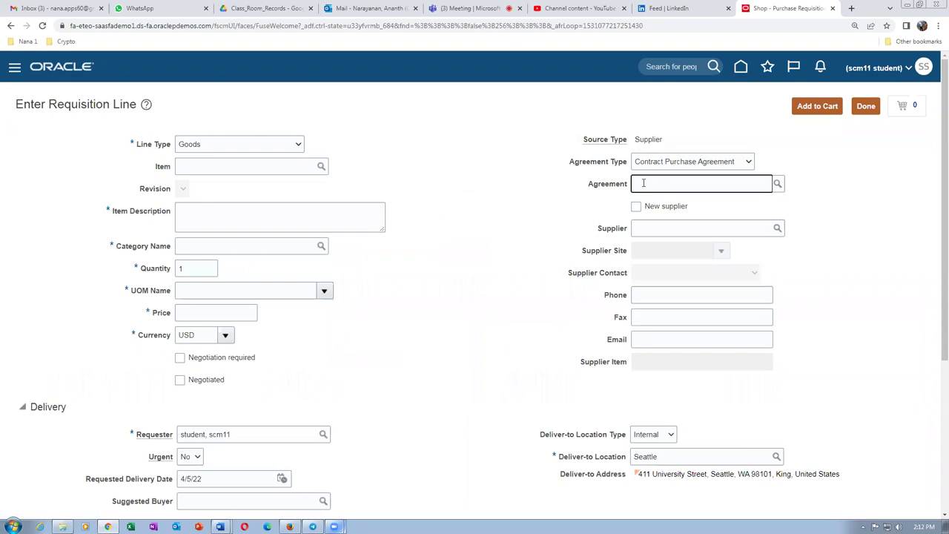
{"action": "left_click", "coordinate": [662, 170]}
{"action": "left_click", "coordinate": [657, 186]}
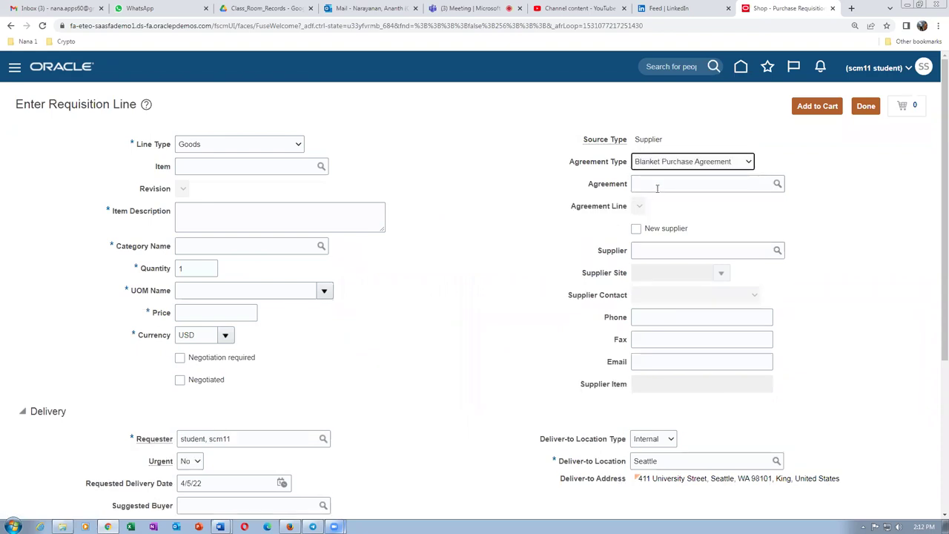
{"action": "left_click", "coordinate": [657, 189]}
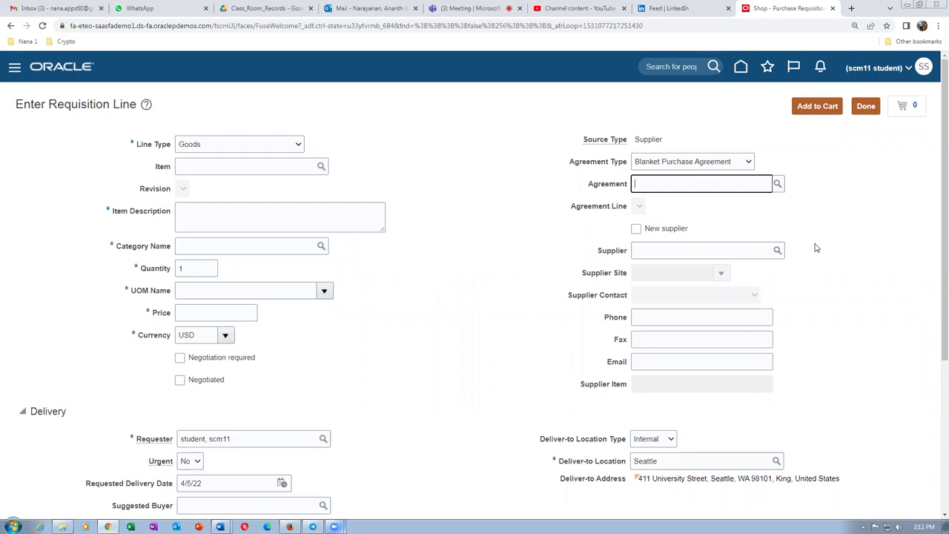
{"action": "left_click", "coordinate": [677, 164]}
{"action": "left_click", "coordinate": [669, 185]}
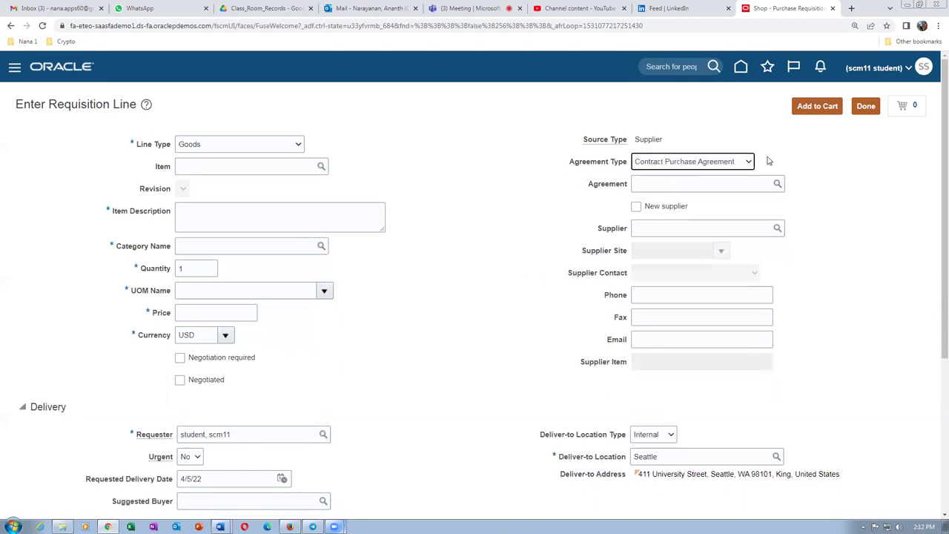
{"action": "left_click", "coordinate": [687, 185]}
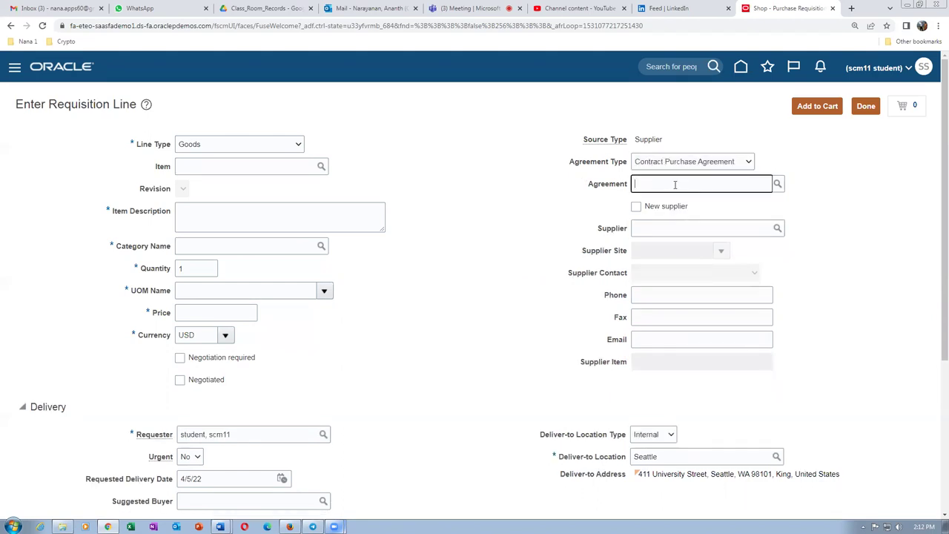